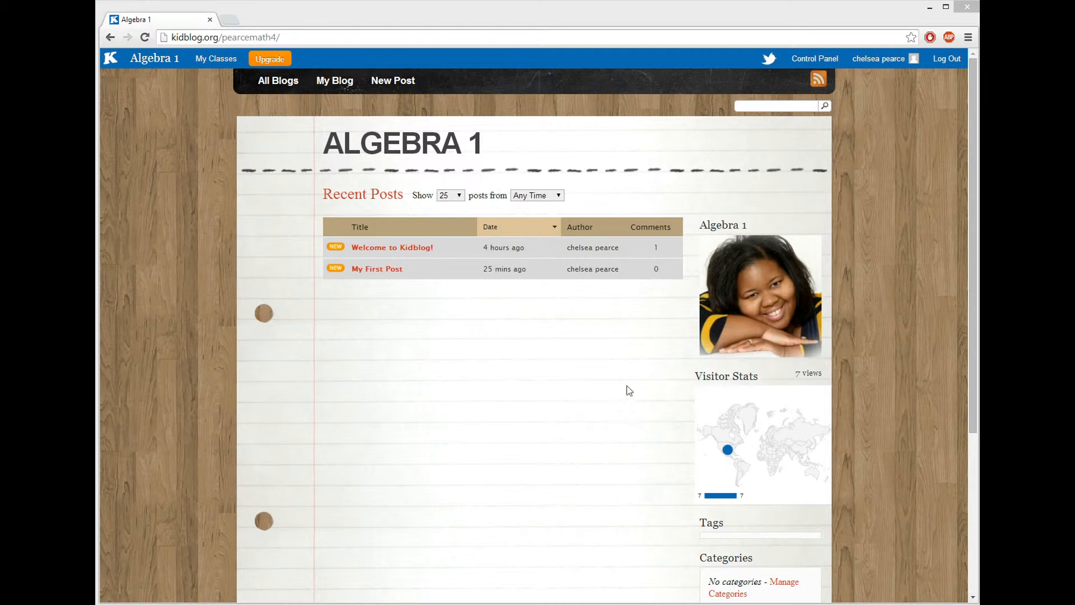
Step: From the Algebra 1 Control Panel, start a blank new post
click(821, 62)
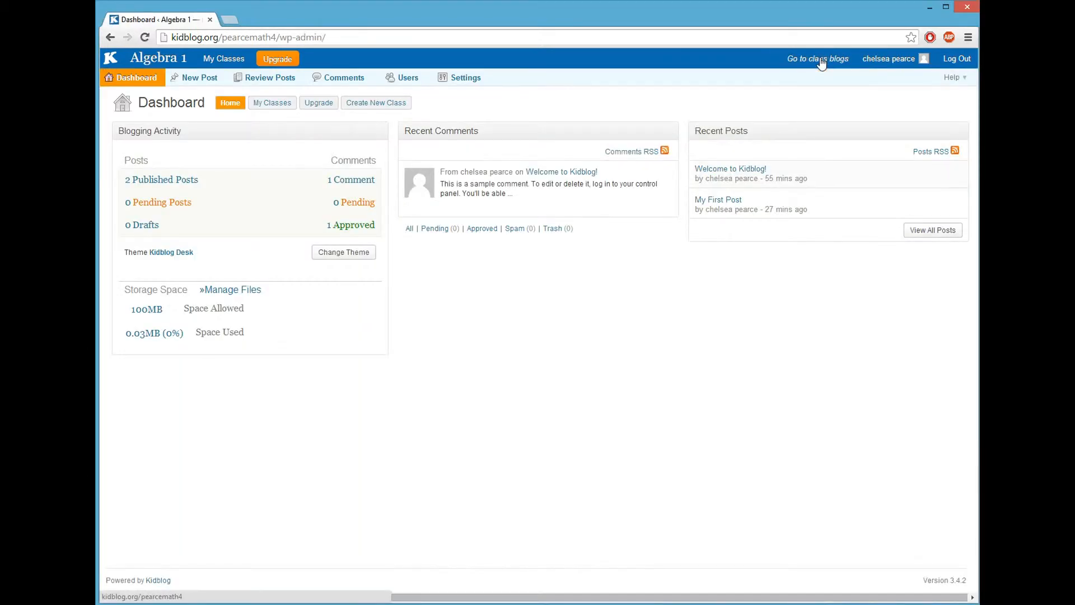
mouse_move(552, 184)
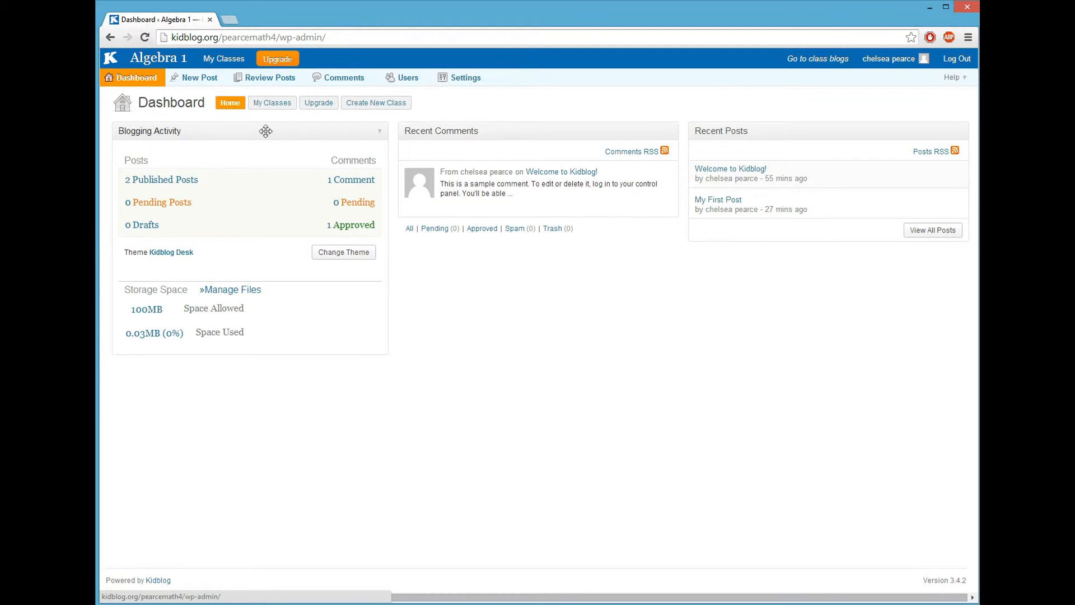
click(188, 81)
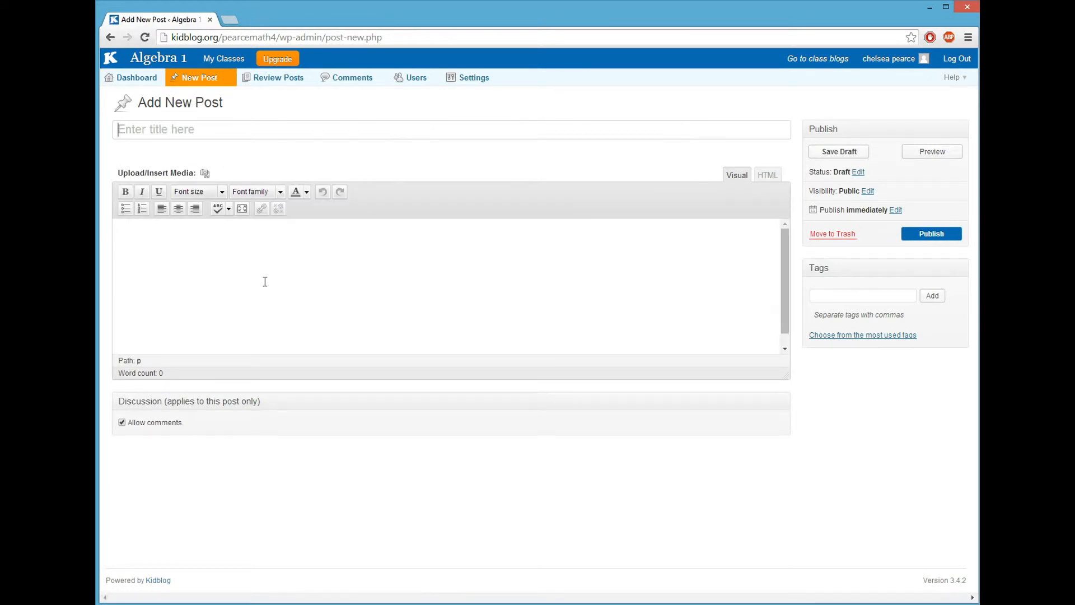
Step: Browse the Posts, Comments, Users, own profile and Add New Users pages, ending on Users
click(276, 82)
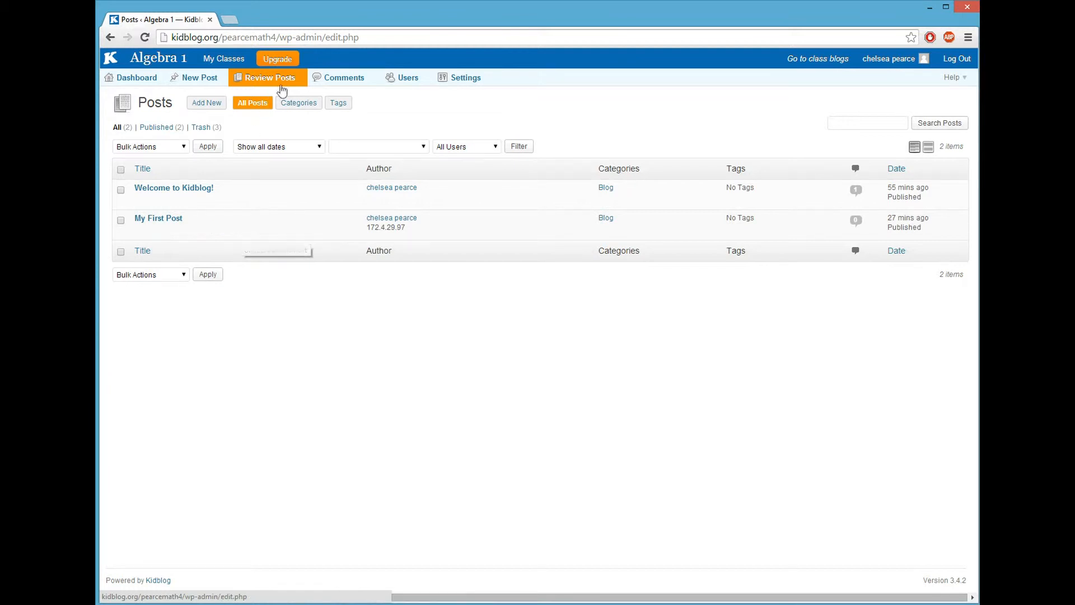
click(337, 79)
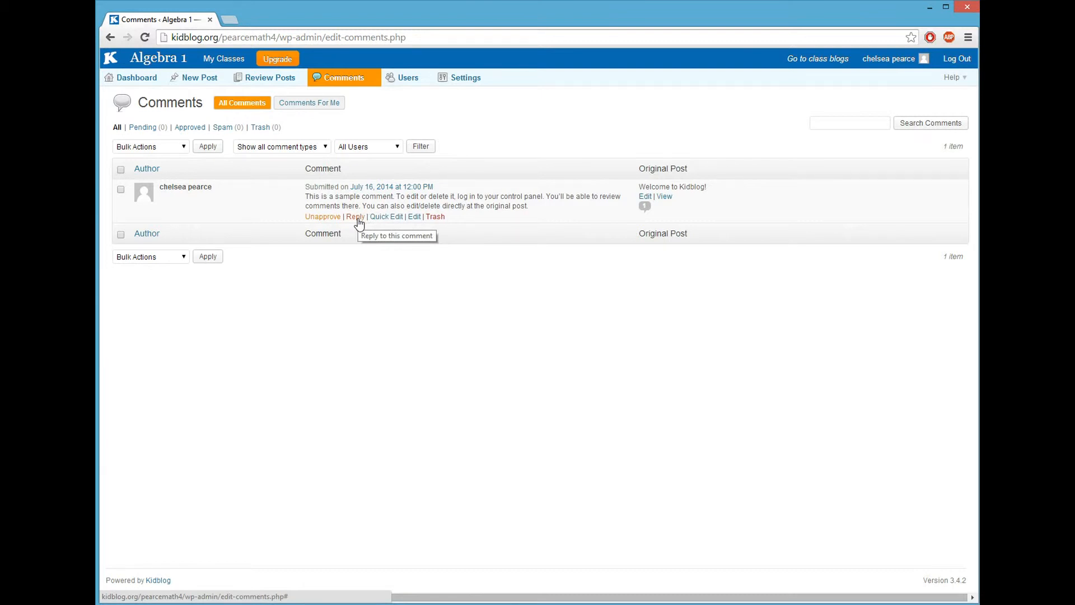
click(400, 80)
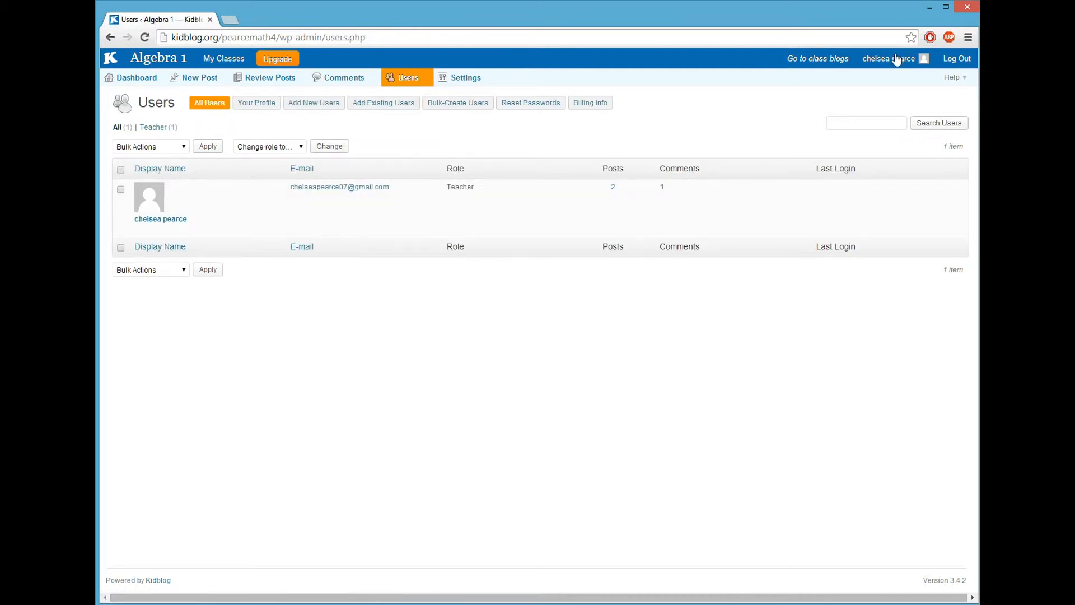
click(895, 60)
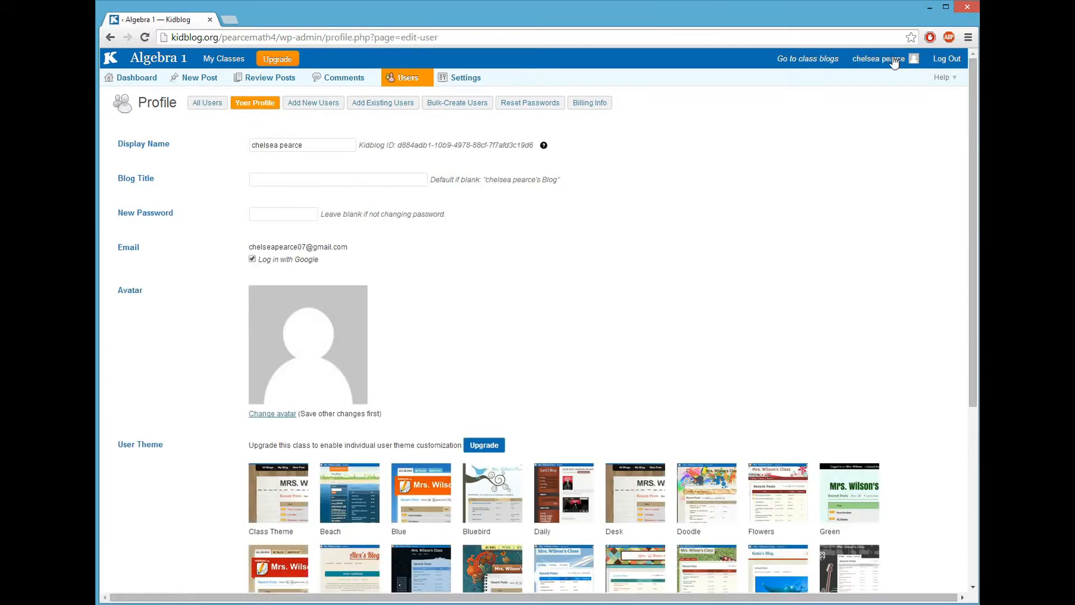
click(312, 106)
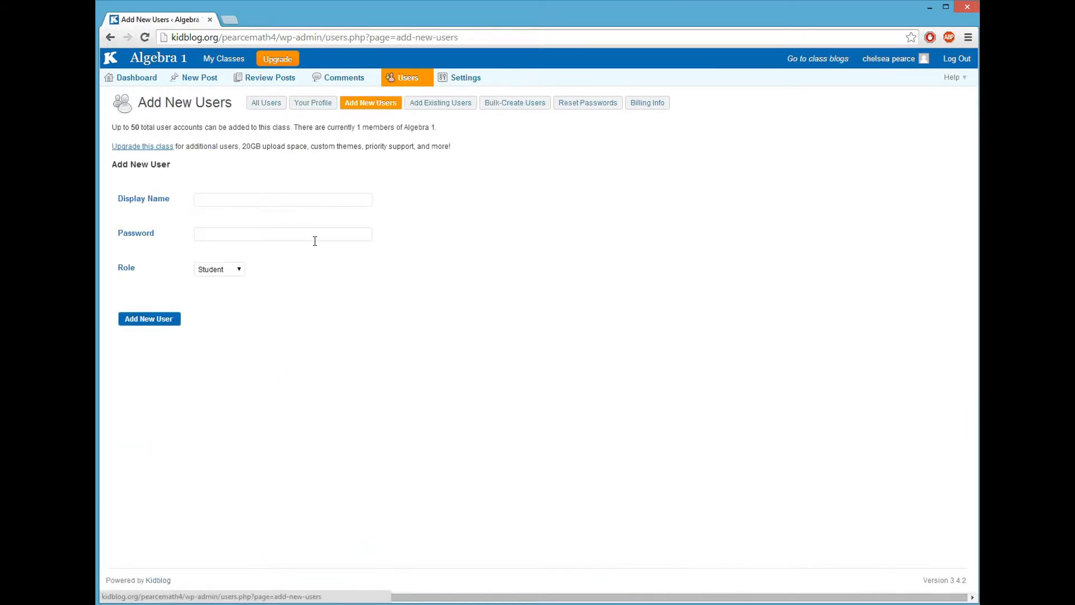
click(408, 79)
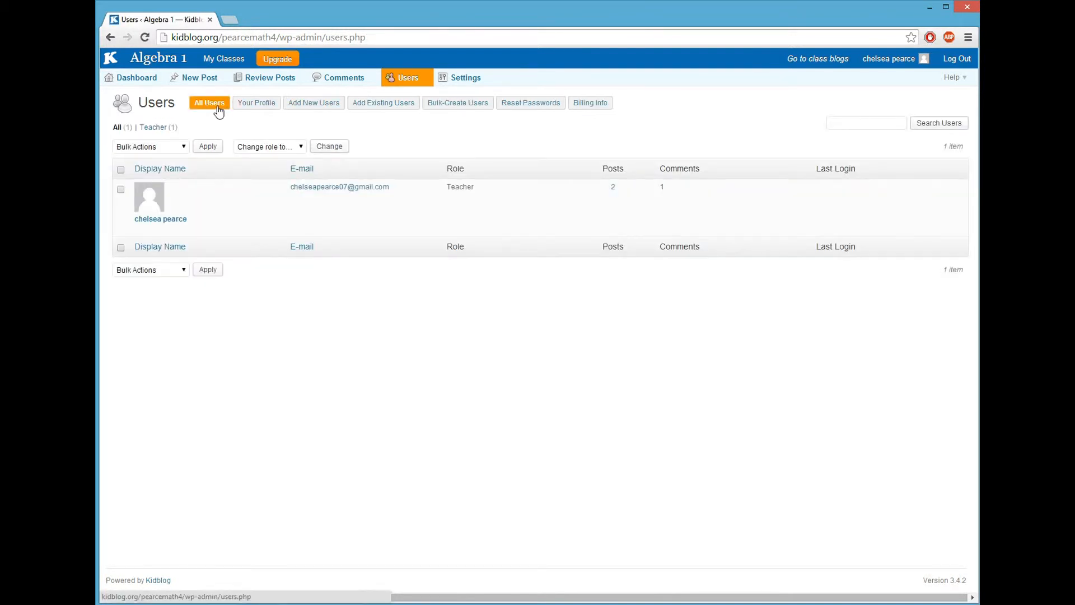
Step: Add the account Student1 with a password and the Student role
click(302, 107)
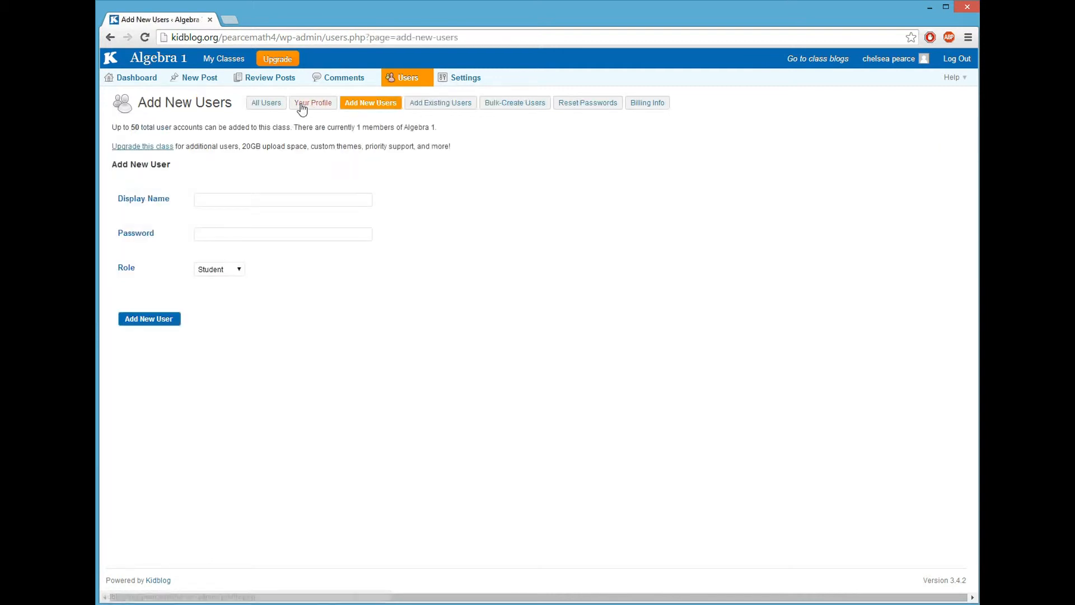
click(272, 200)
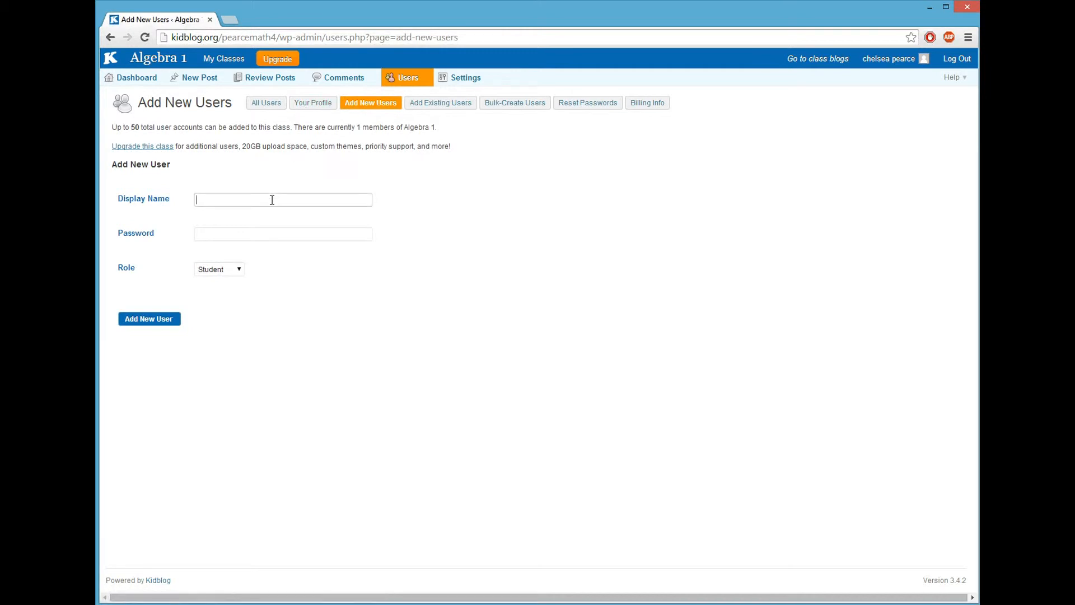
text(Stufen)
key(BackSpace)
key(BackSpace)
text(dent 1)
key(Tab)
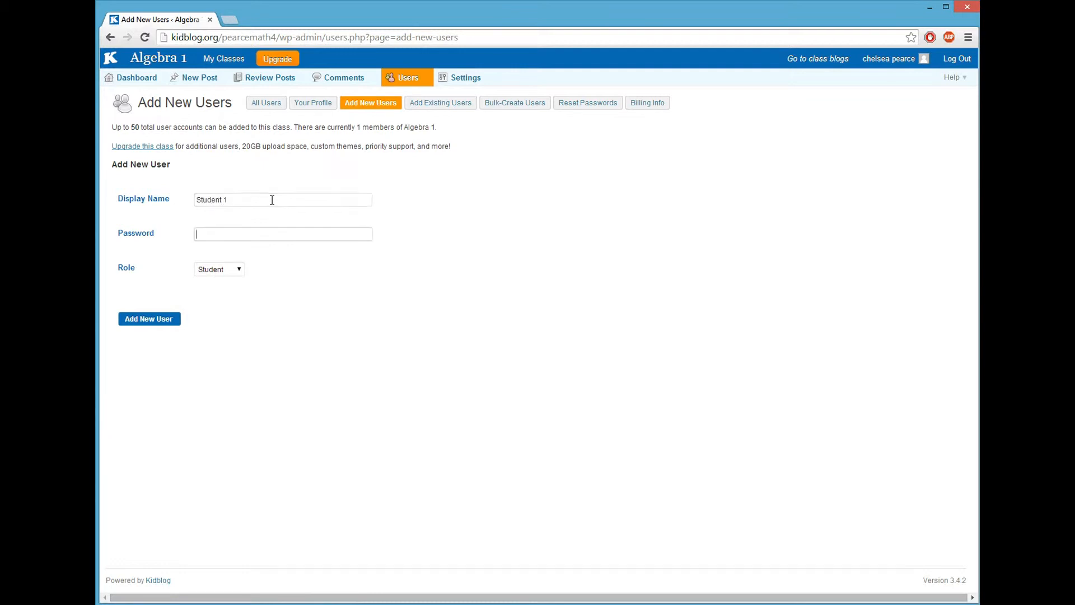
text(12345678)
click(225, 200)
key(BackSpace)
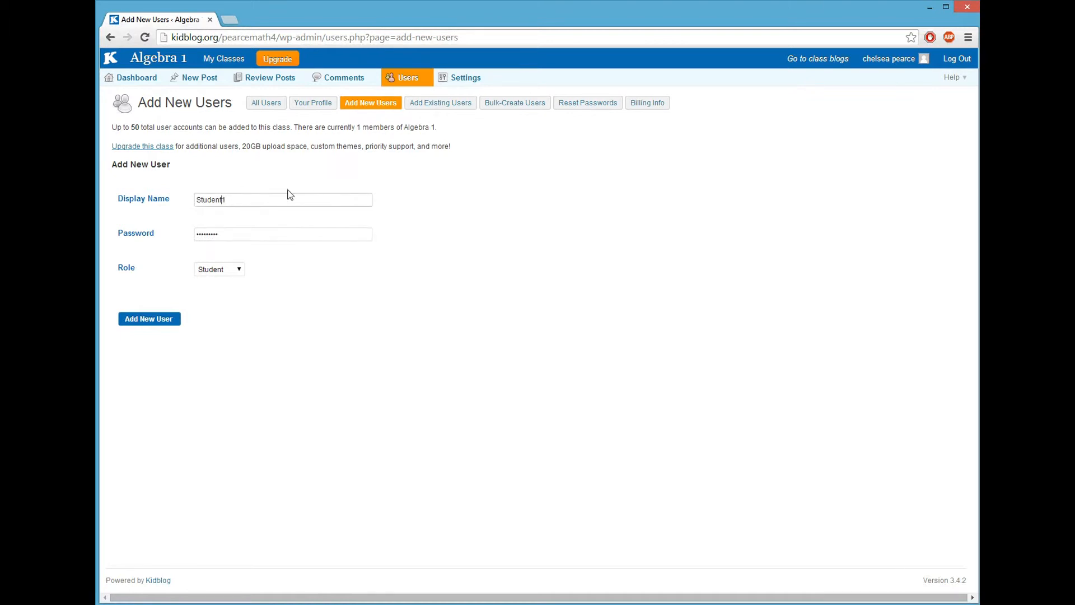
click(237, 270)
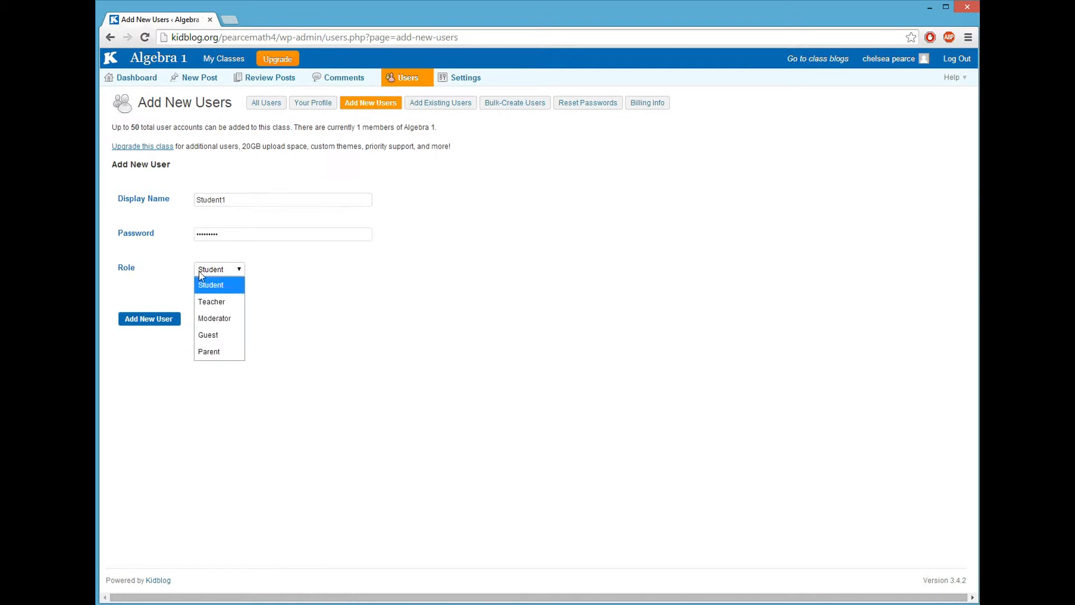
click(162, 320)
click(162, 320)
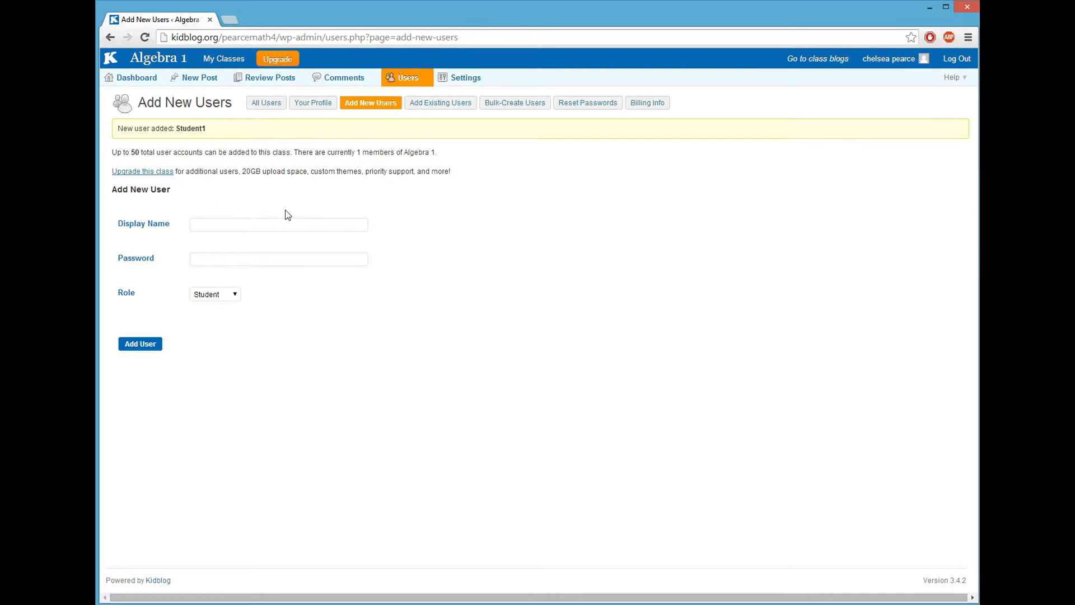
Step: Open Bulk-Create Users, then fill student names down column A in a new Excel sheet
click(516, 106)
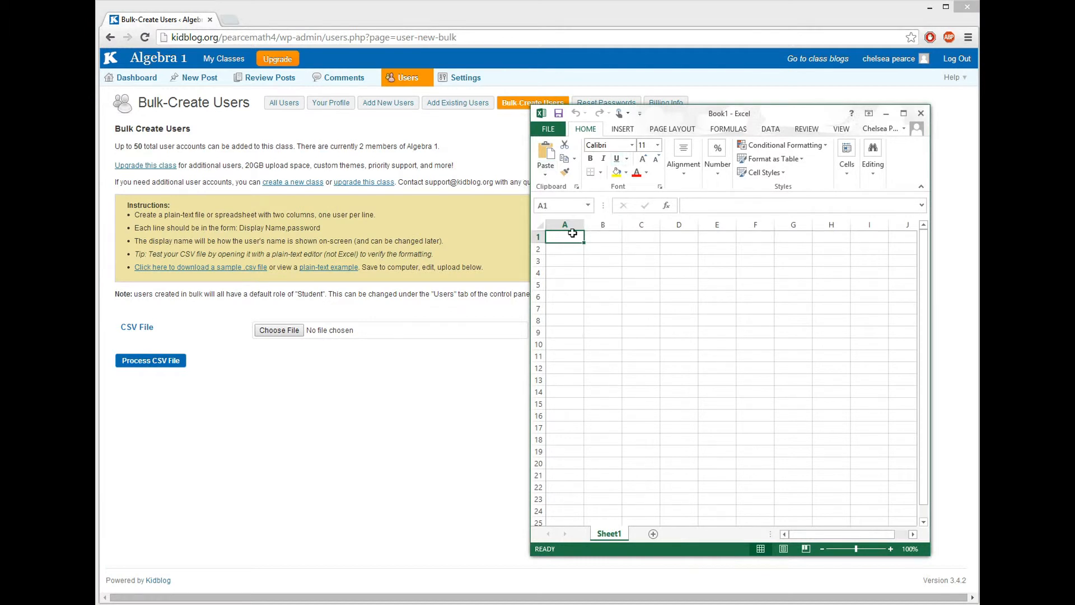
text(stud)
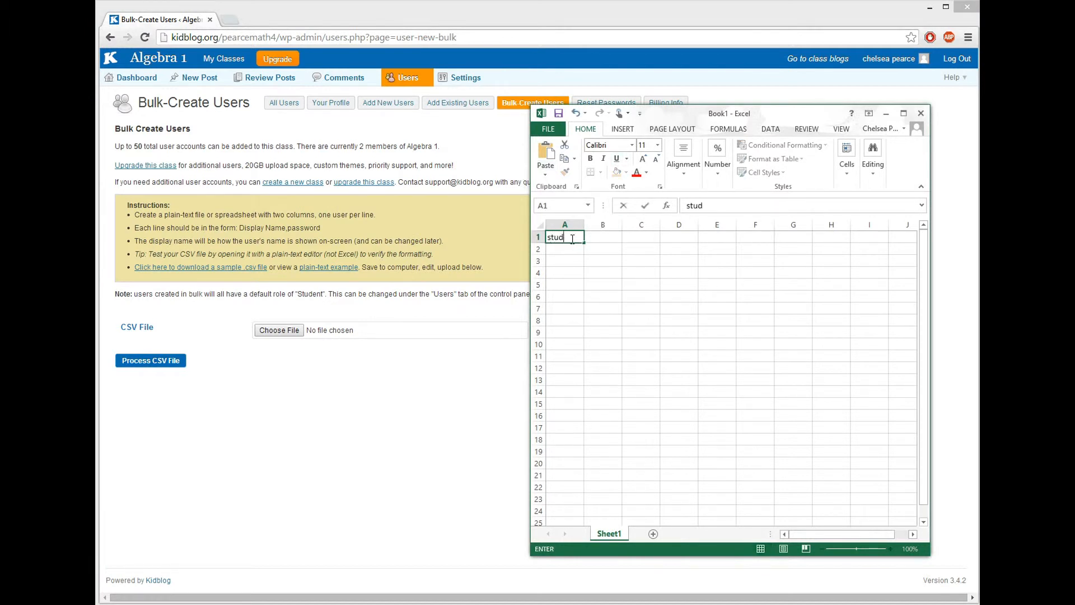
text(ent1)
key(Return)
click(581, 239)
drag(584, 243, 578, 275)
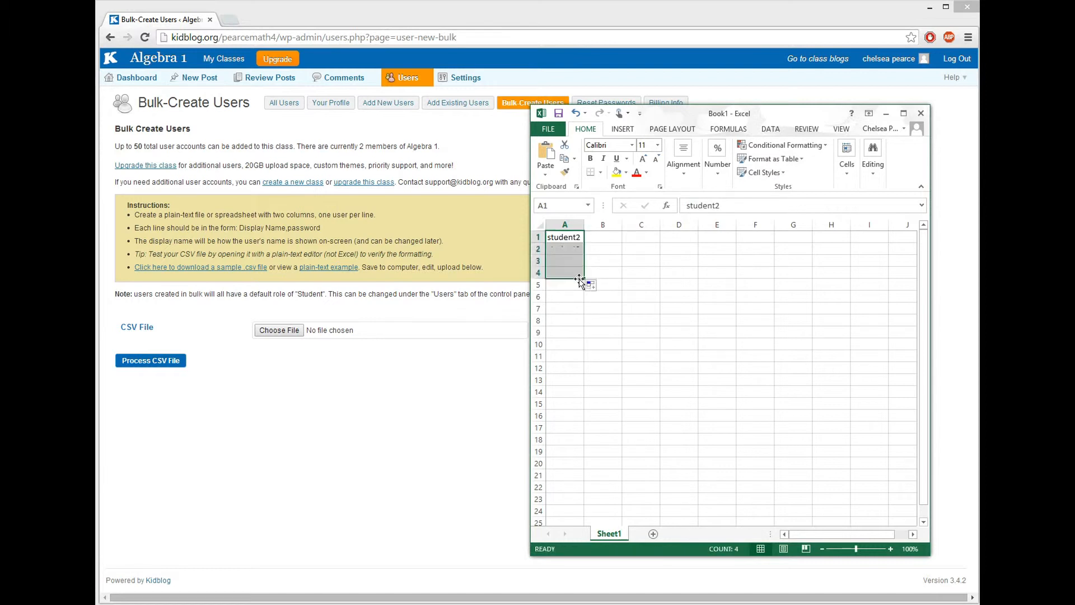
Step: Fill a matching password for each student down column B to row 4
click(599, 238)
text(pa)
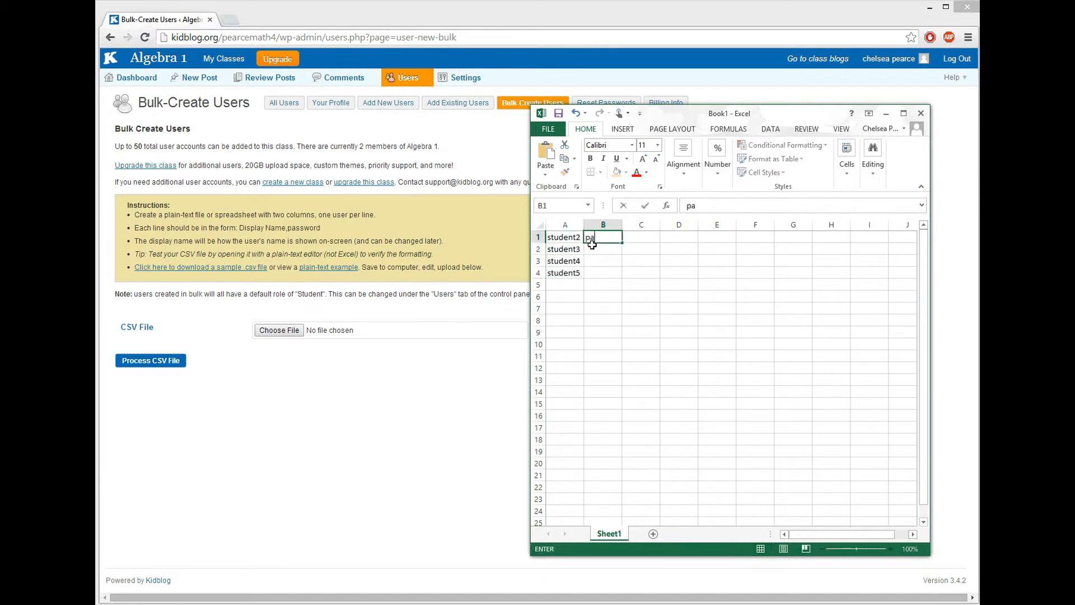
text(ssword1)
click(612, 261)
click(616, 236)
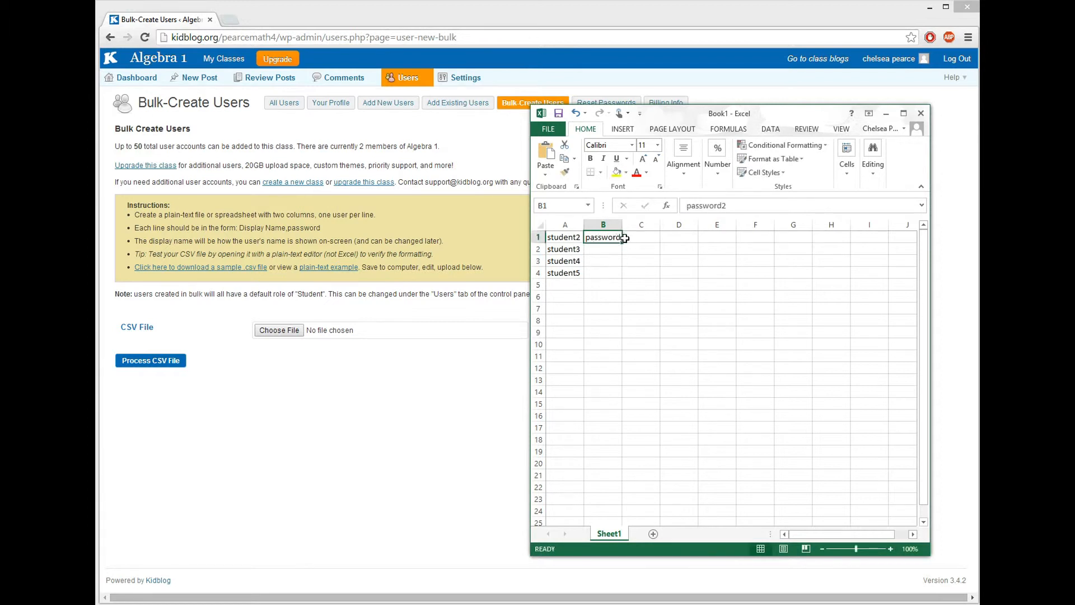
drag(622, 243, 616, 280)
click(616, 309)
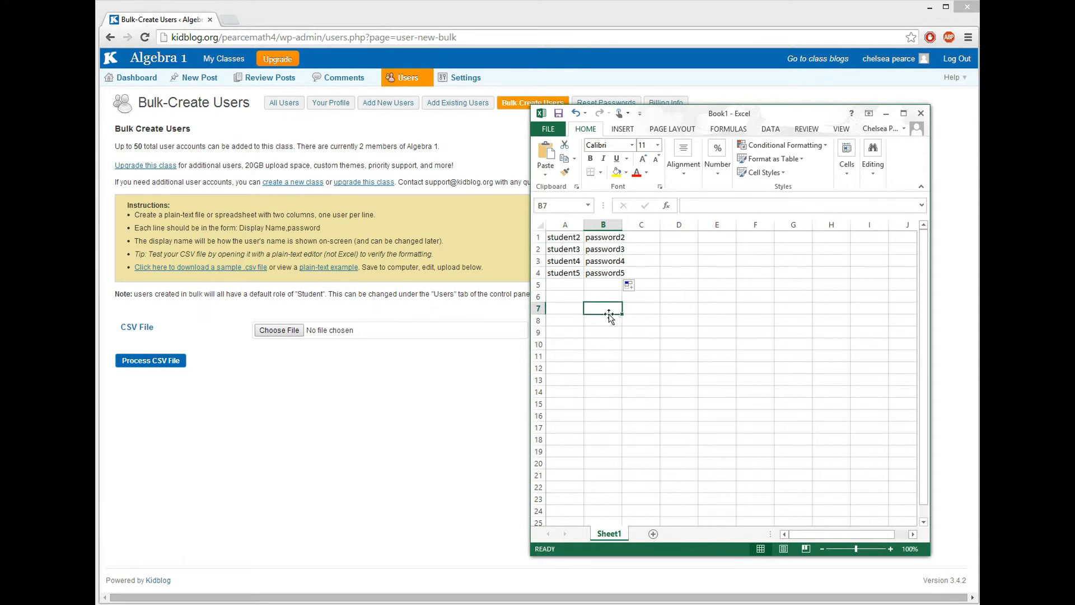
Step: Save the sheet in My Documents as 'users' in CSV (Comma delimited) format
click(559, 129)
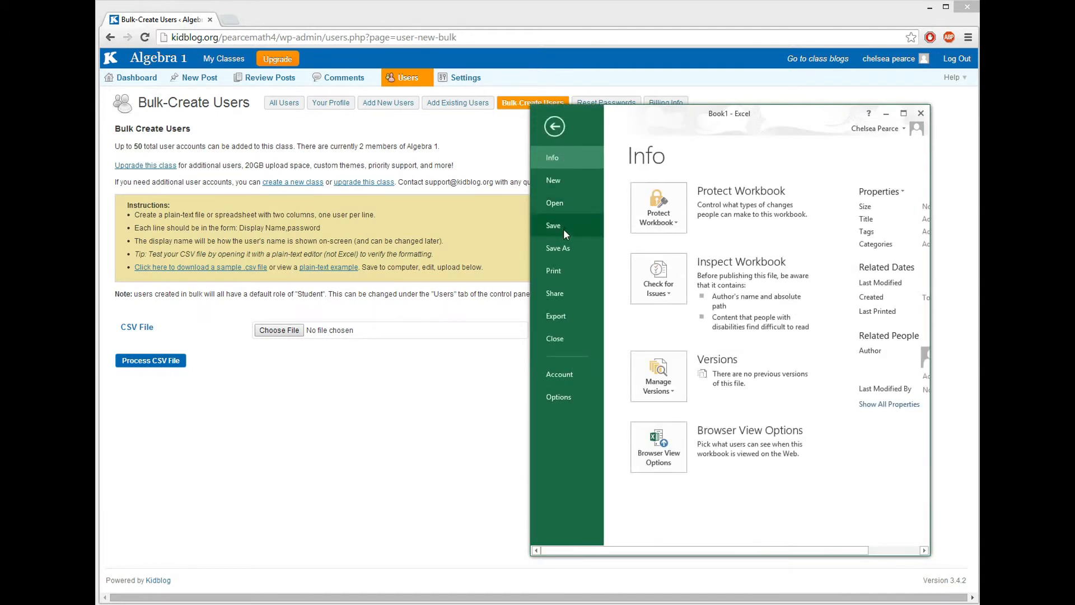
click(564, 229)
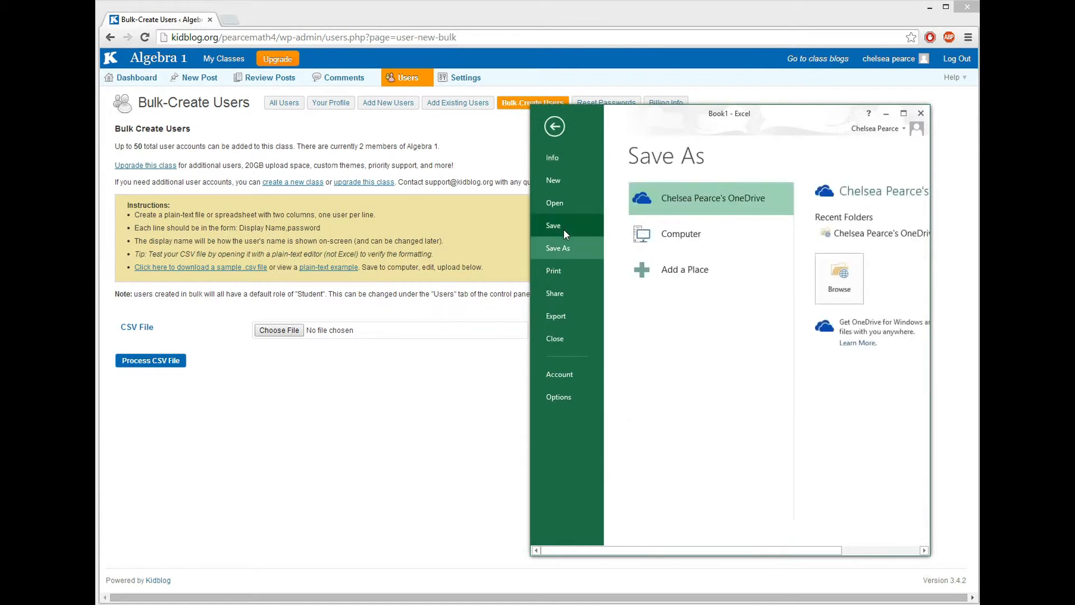
click(710, 235)
click(848, 234)
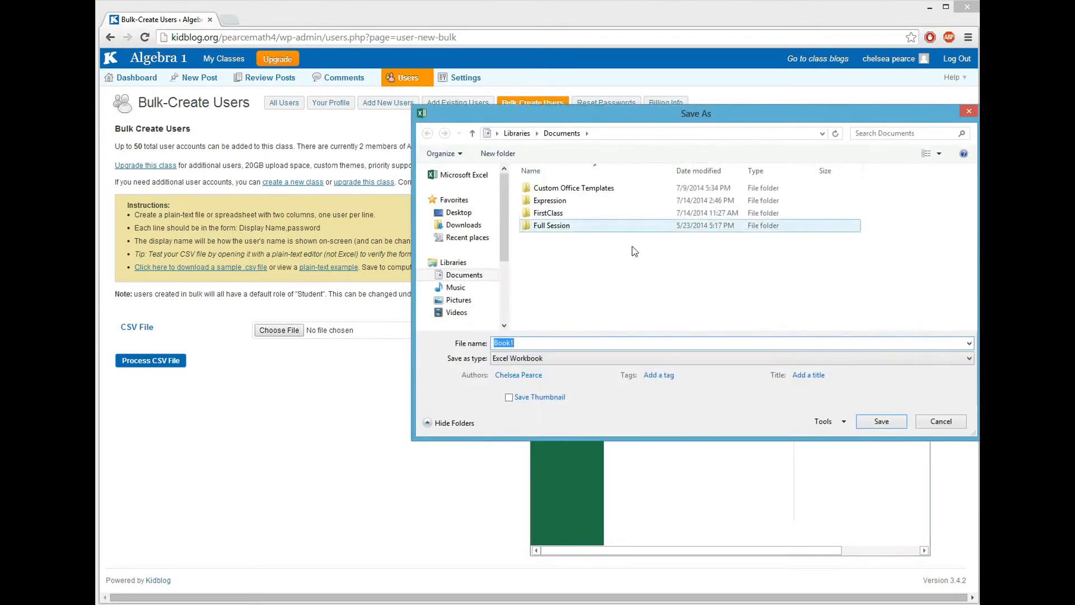
click(969, 360)
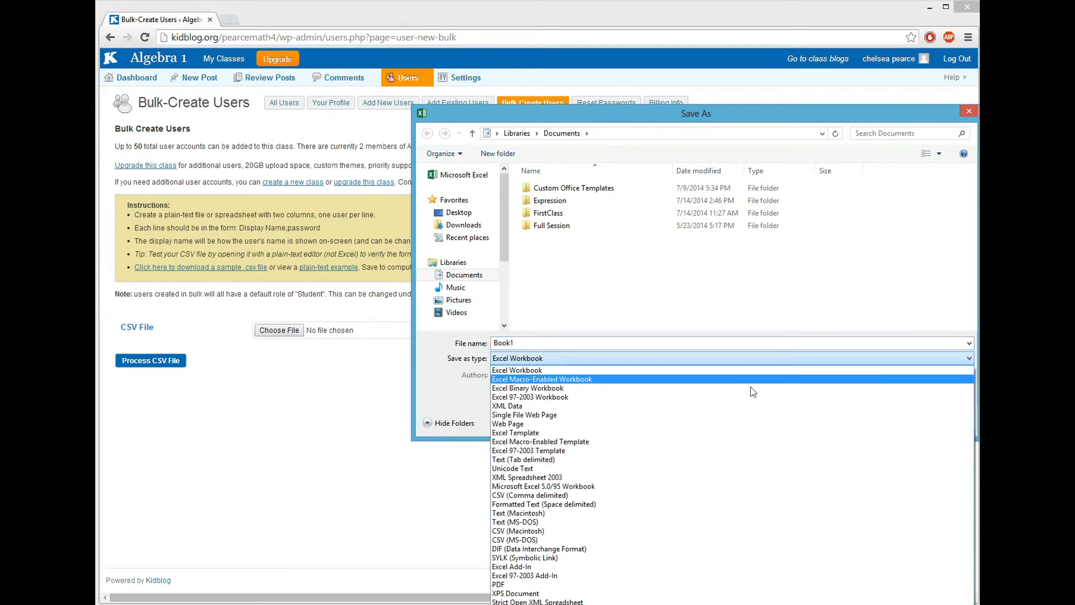
click(565, 498)
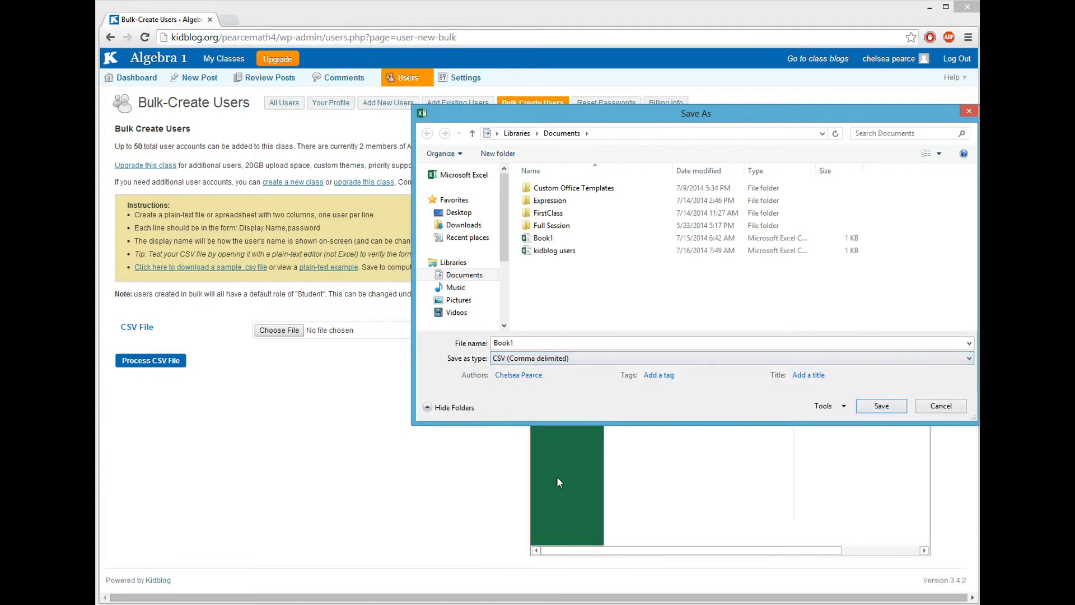
drag(520, 344, 476, 354)
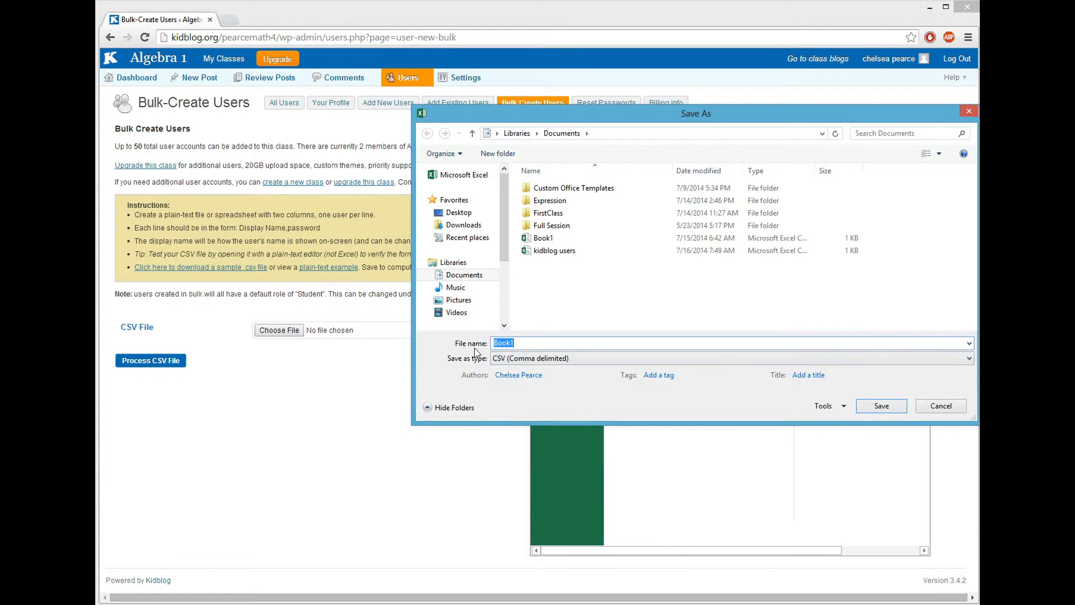
text(users)
click(882, 406)
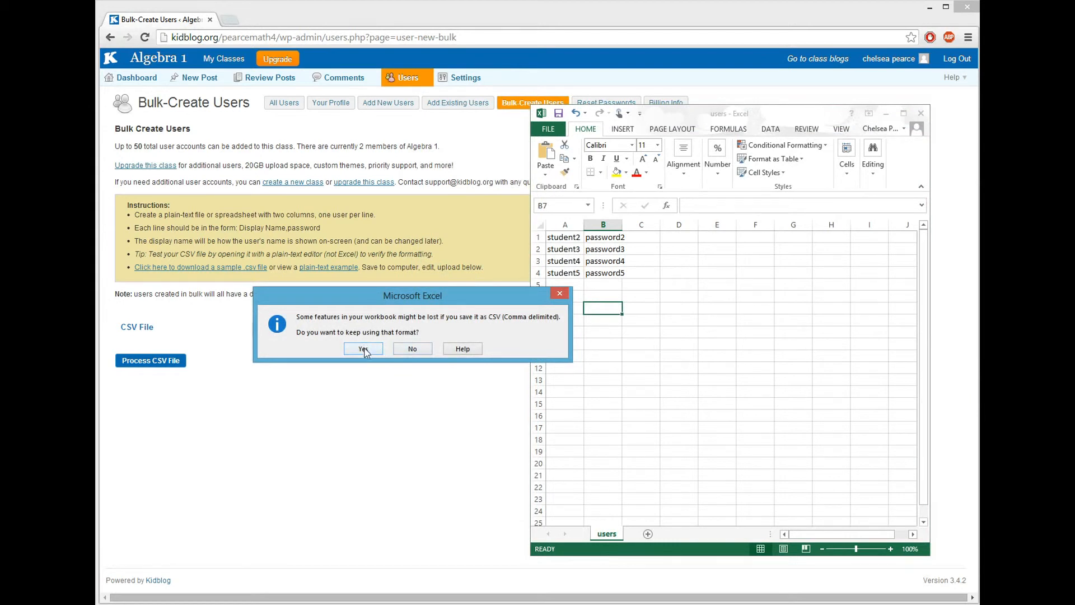
Step: Keep the CSV format, then upload and process users.csv to create student2–student5
click(364, 349)
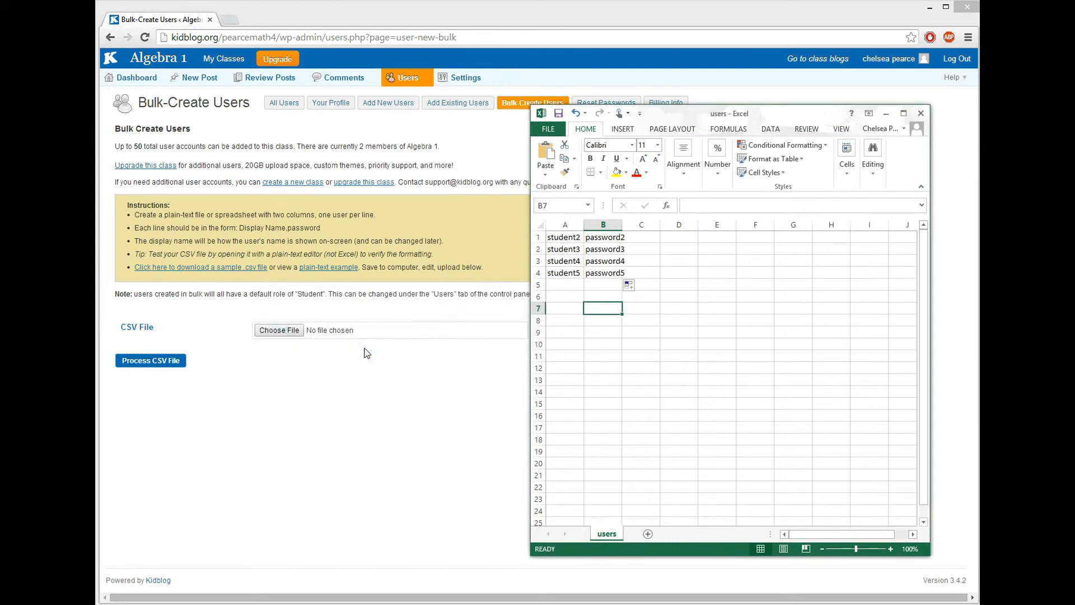
click(296, 331)
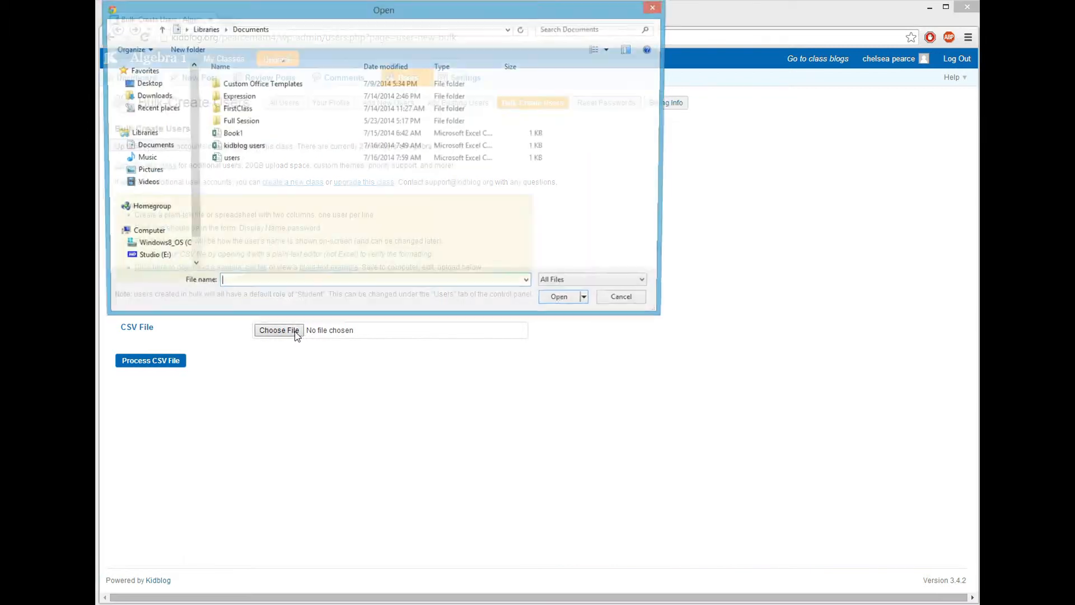
double_click(243, 160)
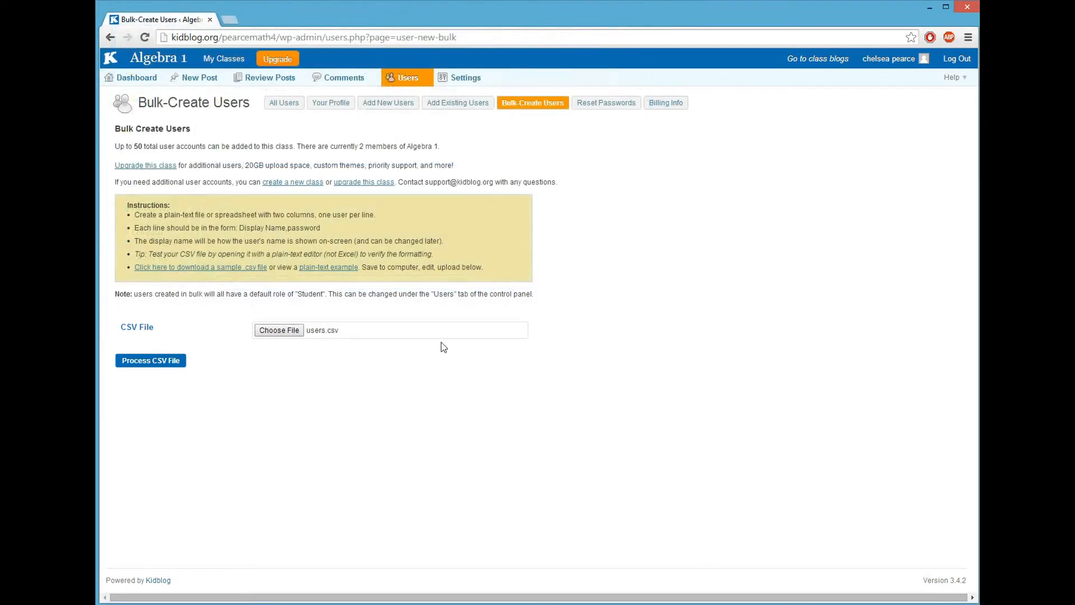
click(155, 365)
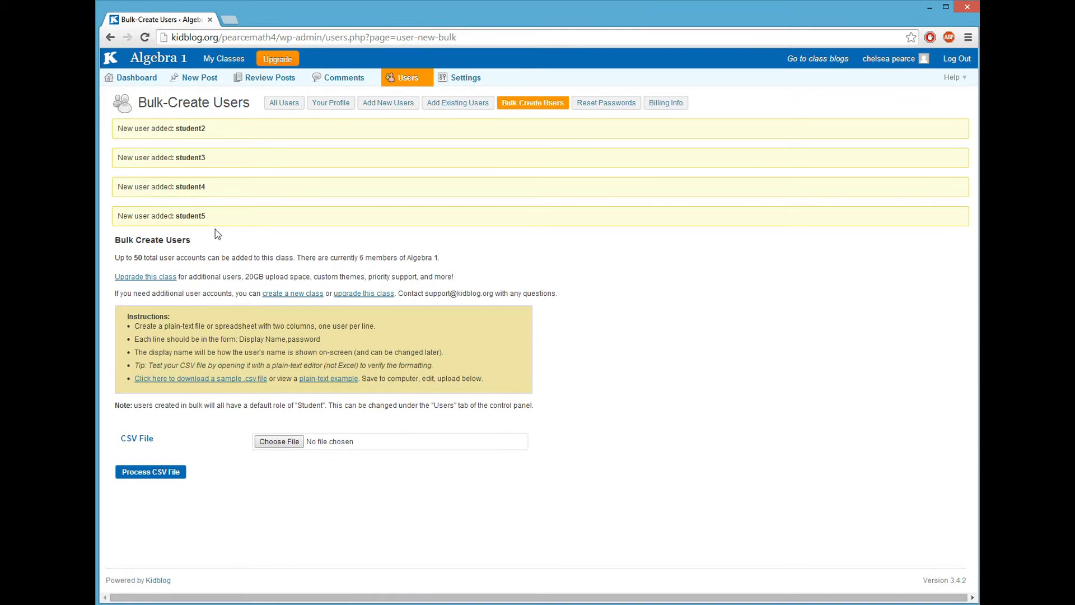
Step: Check the six-member All Users list, then go to the Add New Users form
click(278, 104)
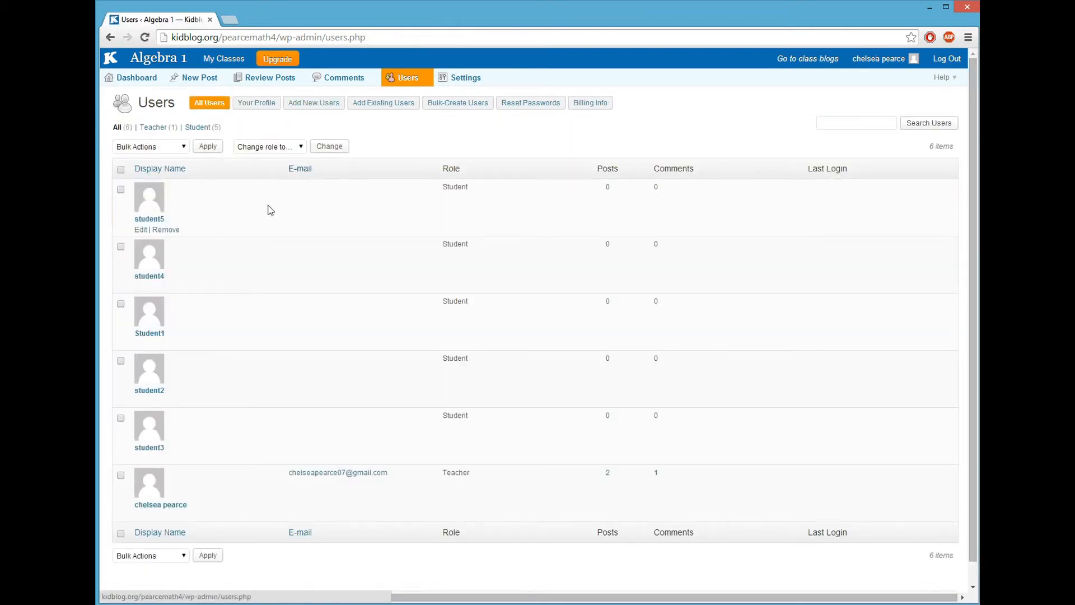
scroll(271, 188, down, 1)
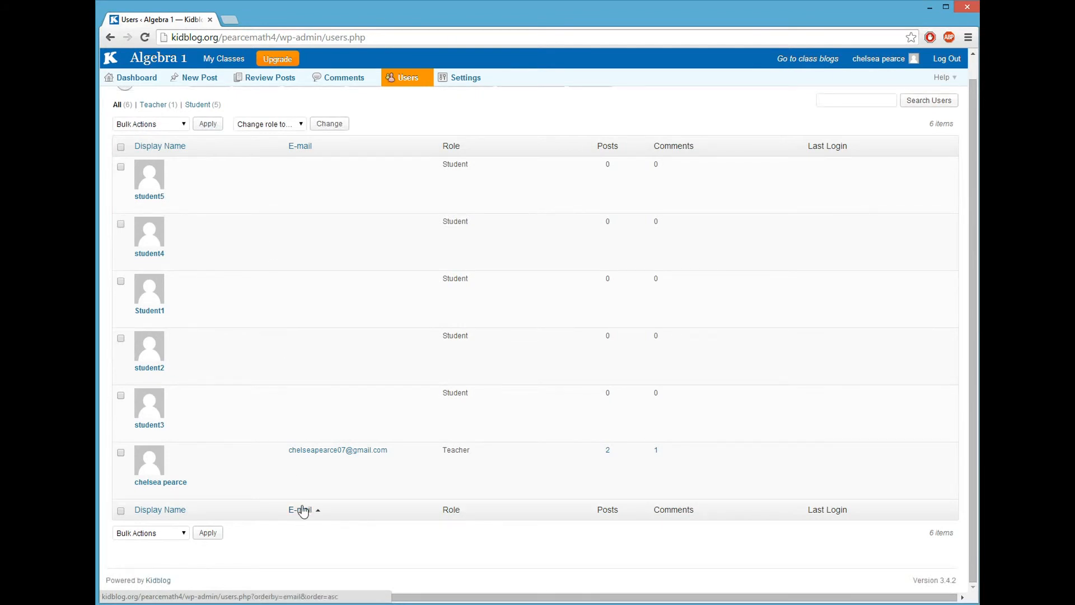
scroll(303, 511, up, 1)
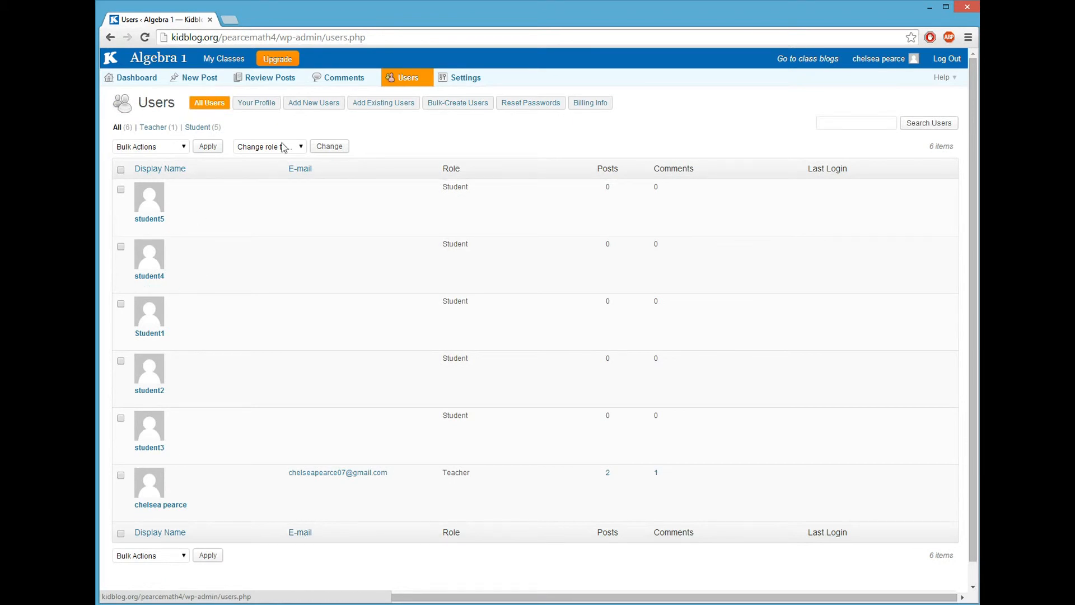
click(310, 112)
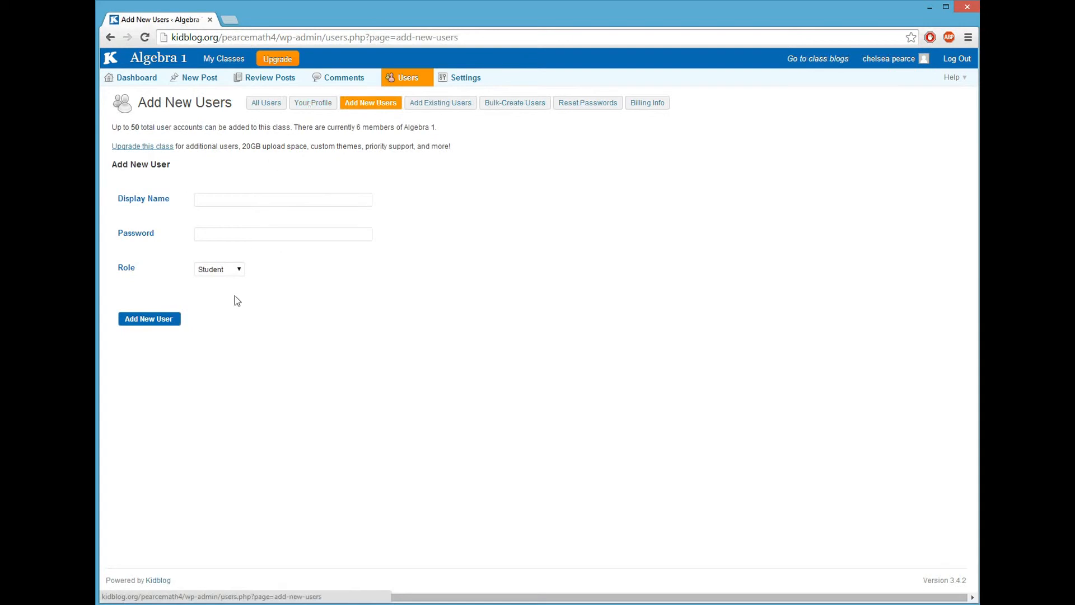
Step: Create a Moderator account with the user's display name and a password, then view All Users
click(209, 201)
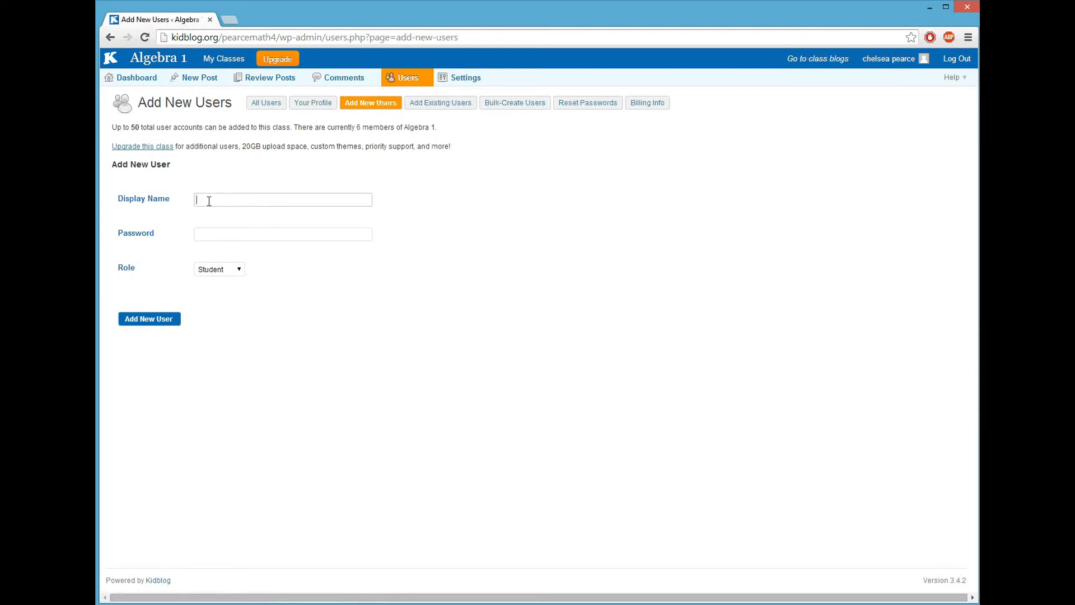
click(246, 233)
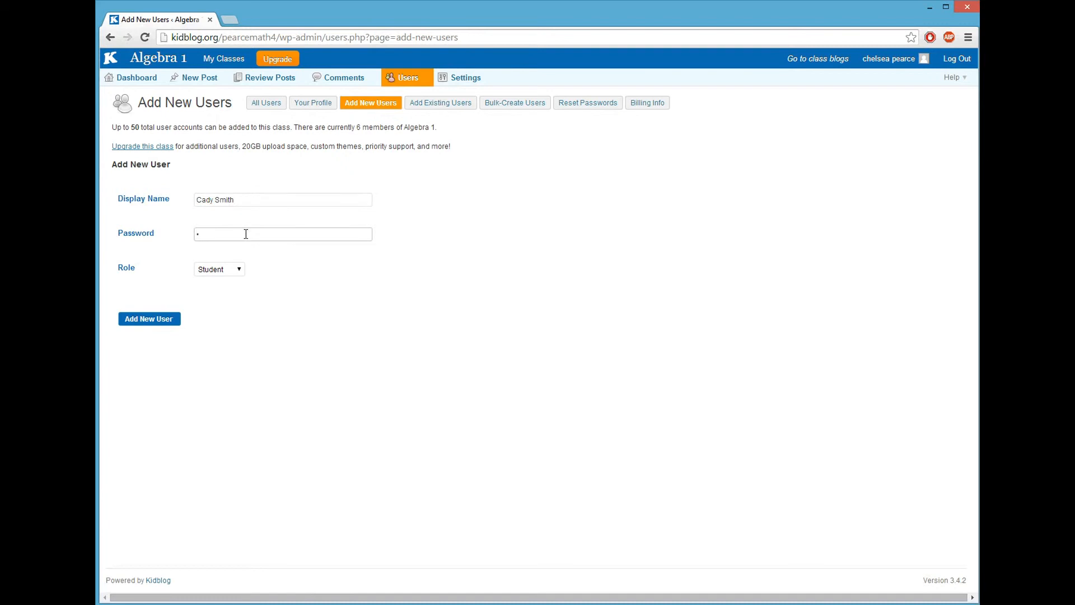
key(BackSpace)
text(•••••••••)
click(238, 271)
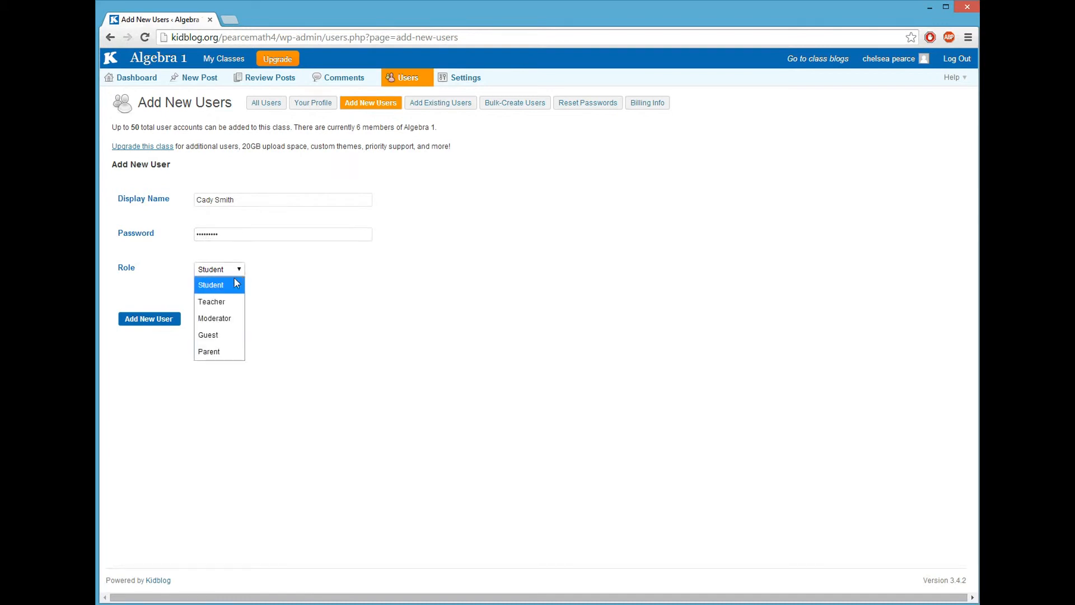
click(228, 319)
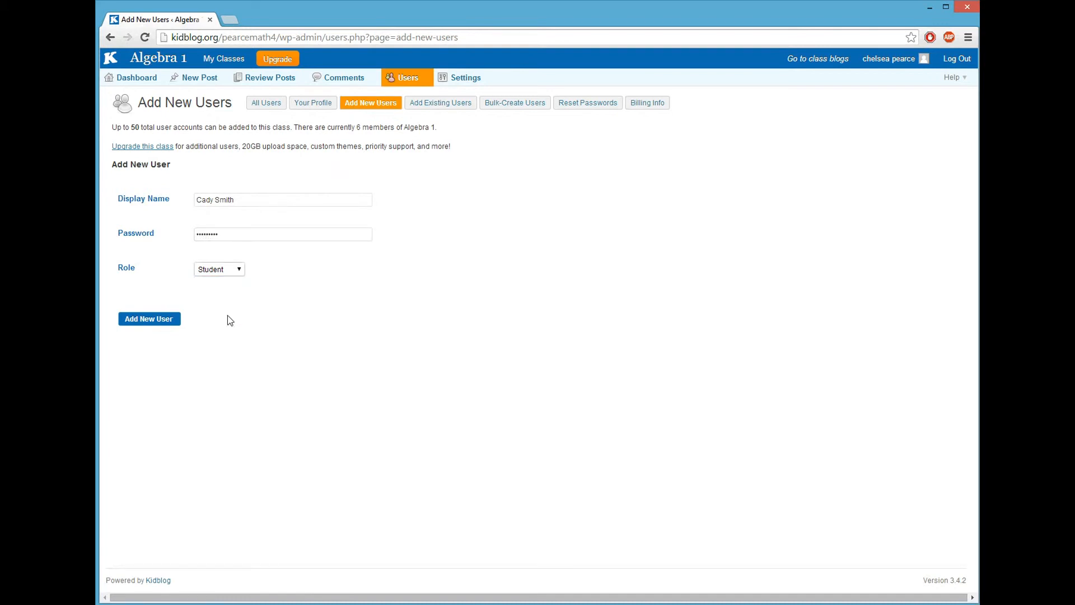
click(161, 320)
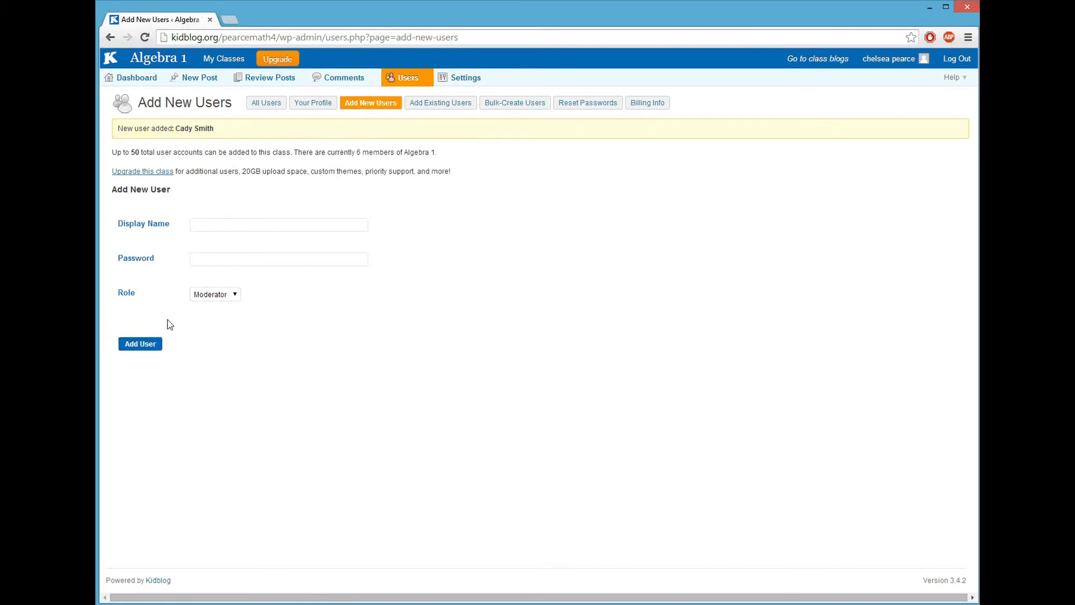
click(266, 104)
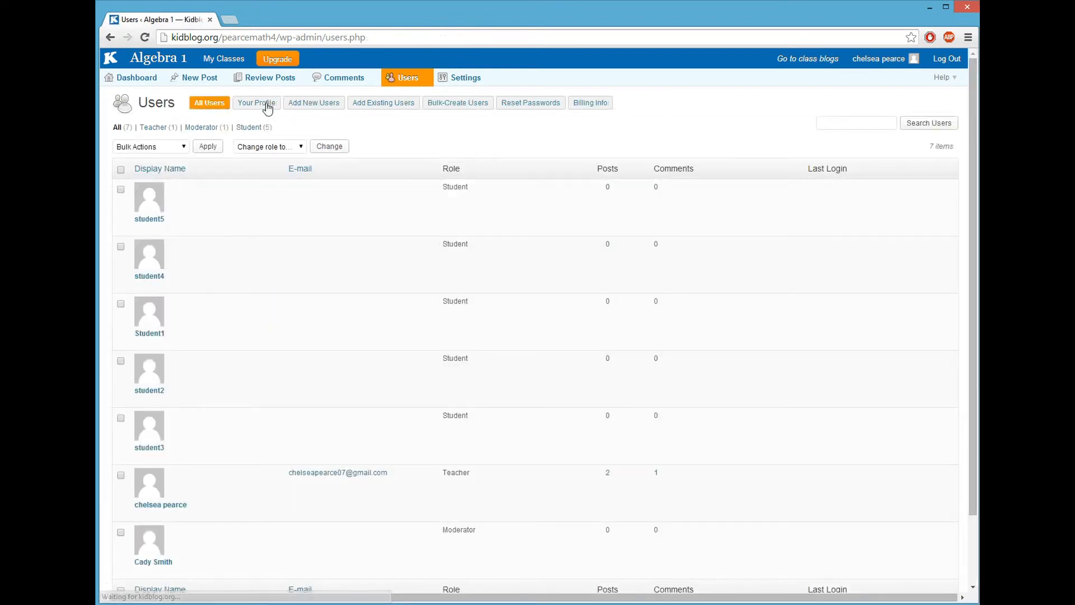
Step: Open the new moderator's Edit User profile and look through its settings
scroll(280, 308, down, 3)
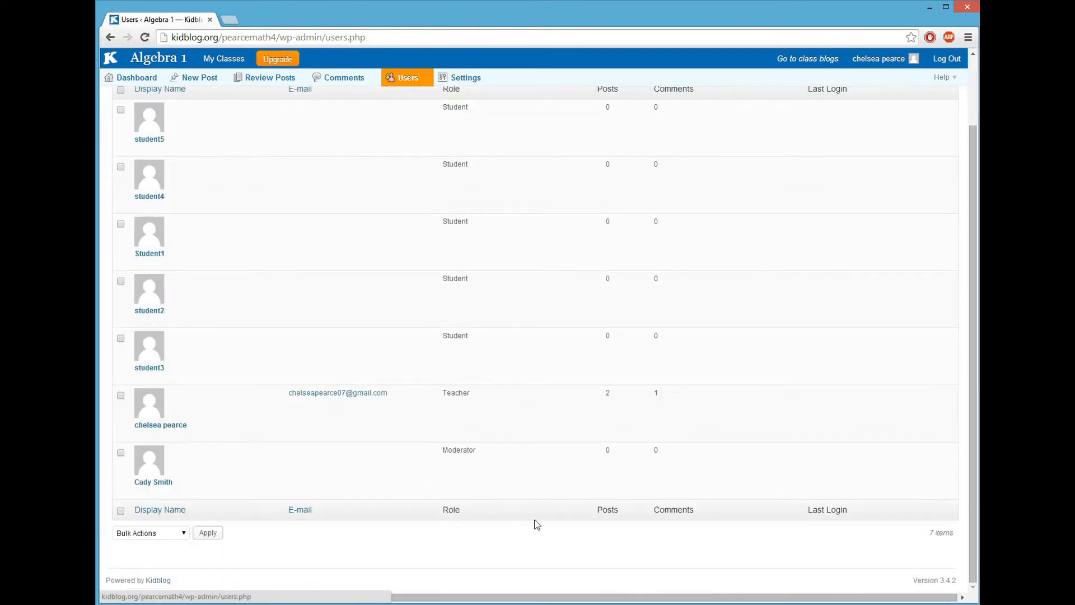
click(169, 483)
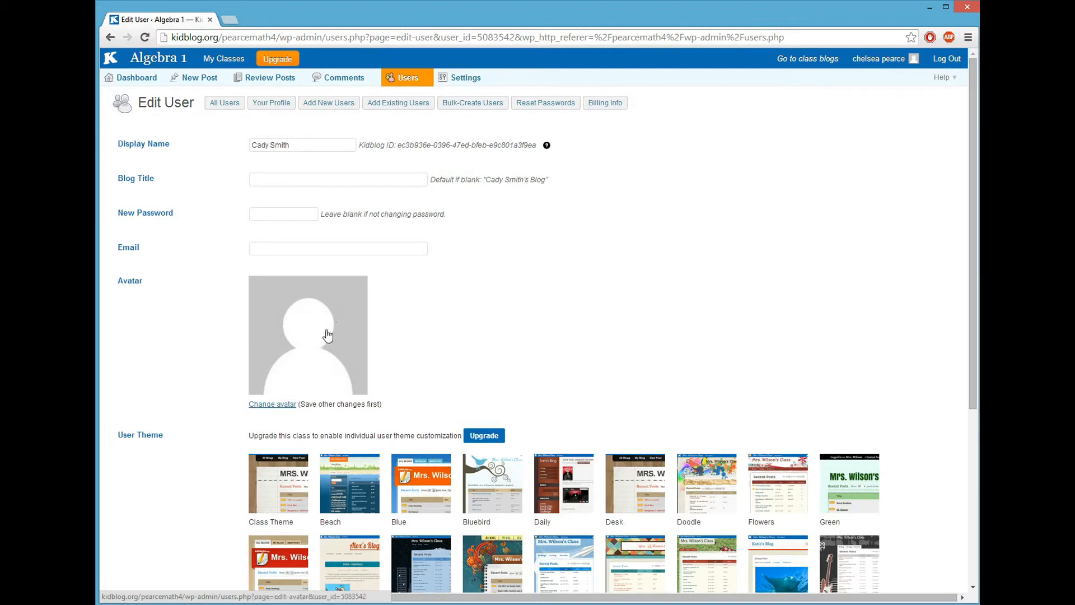
scroll(328, 333, down, 2)
scroll(328, 333, down, 3)
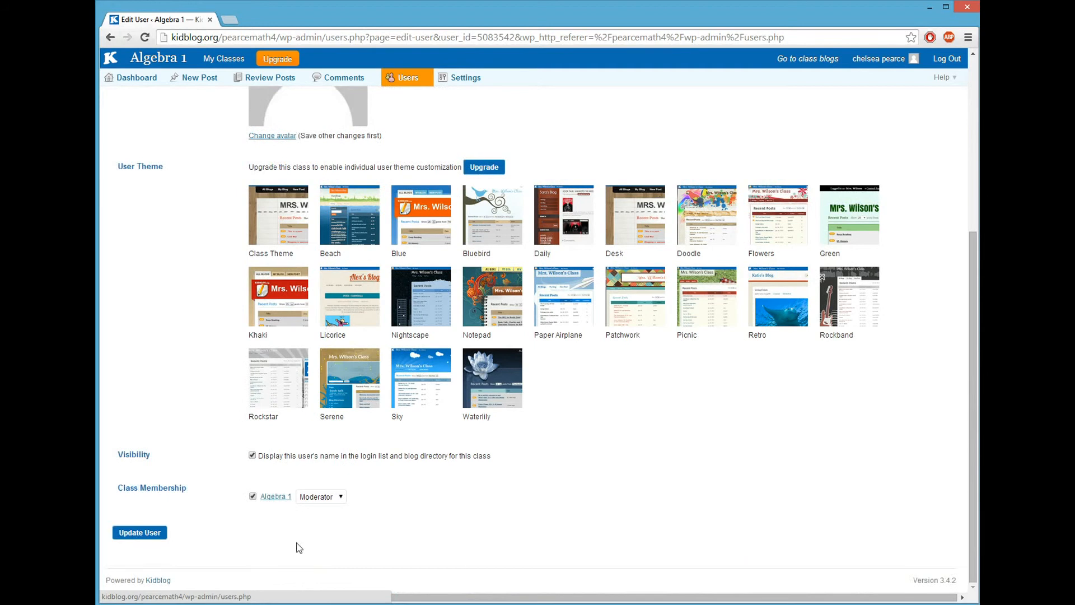
scroll(353, 190, up, 5)
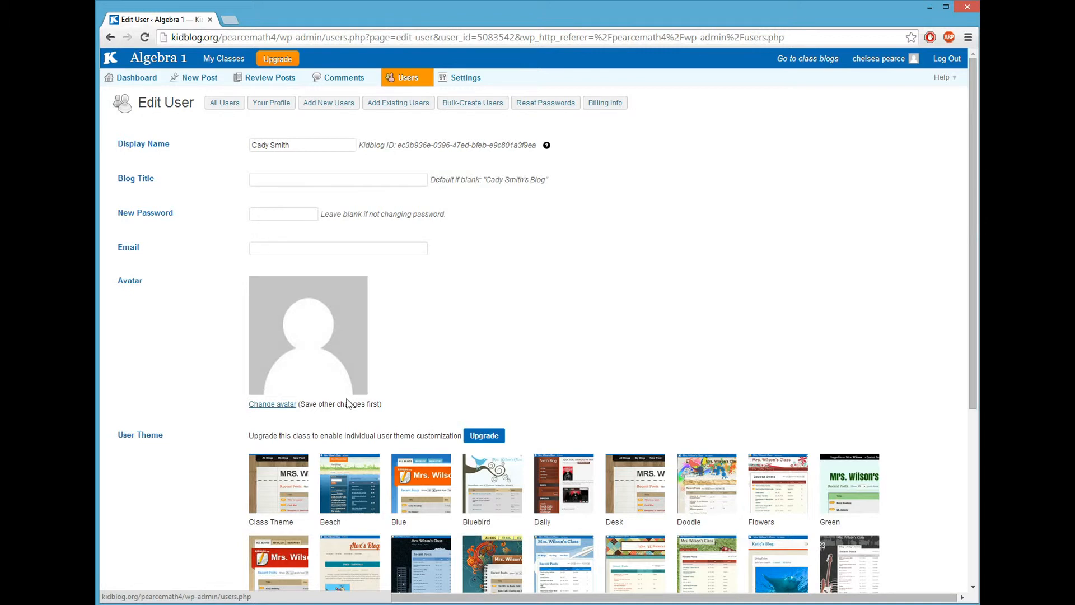
Step: Go to the Algebra 1 class blog and open Manage Categories
click(807, 62)
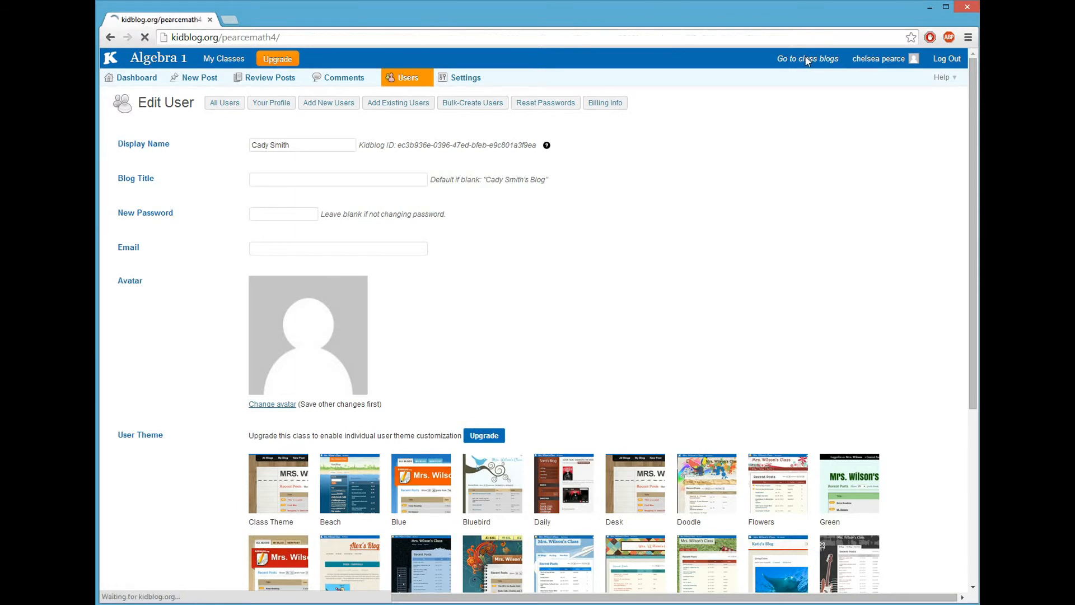
scroll(815, 399, down, 3)
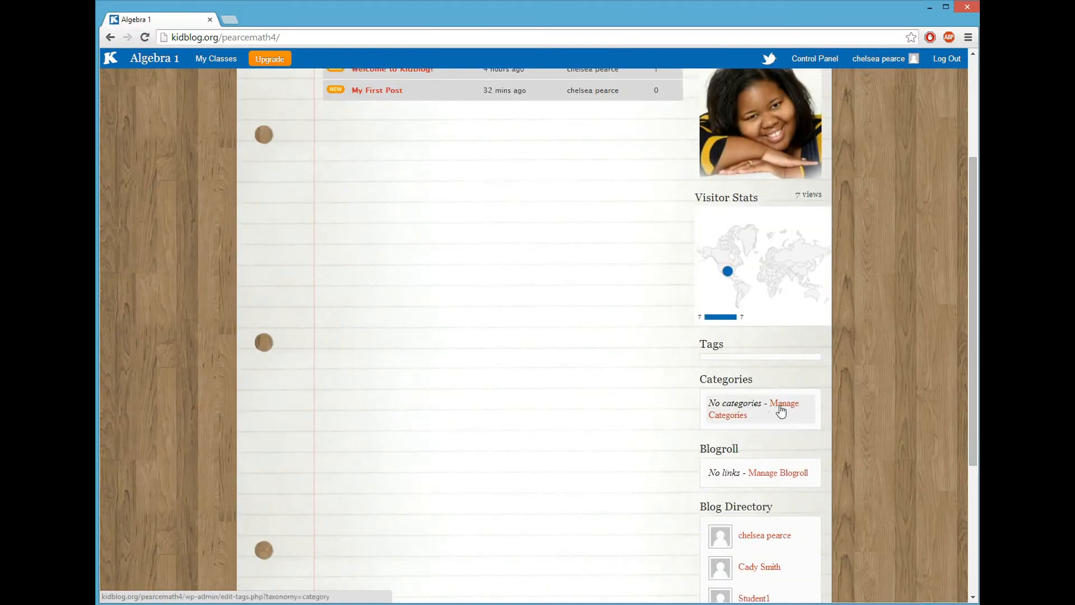
click(785, 408)
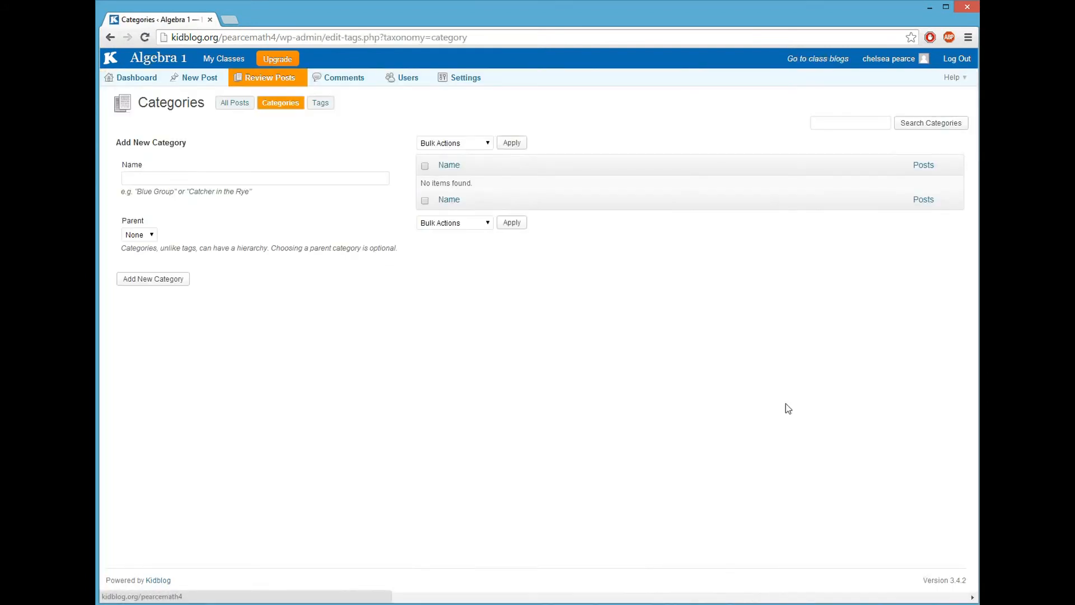
Step: Create the Tutorial video(s) category with parent left as None
click(156, 177)
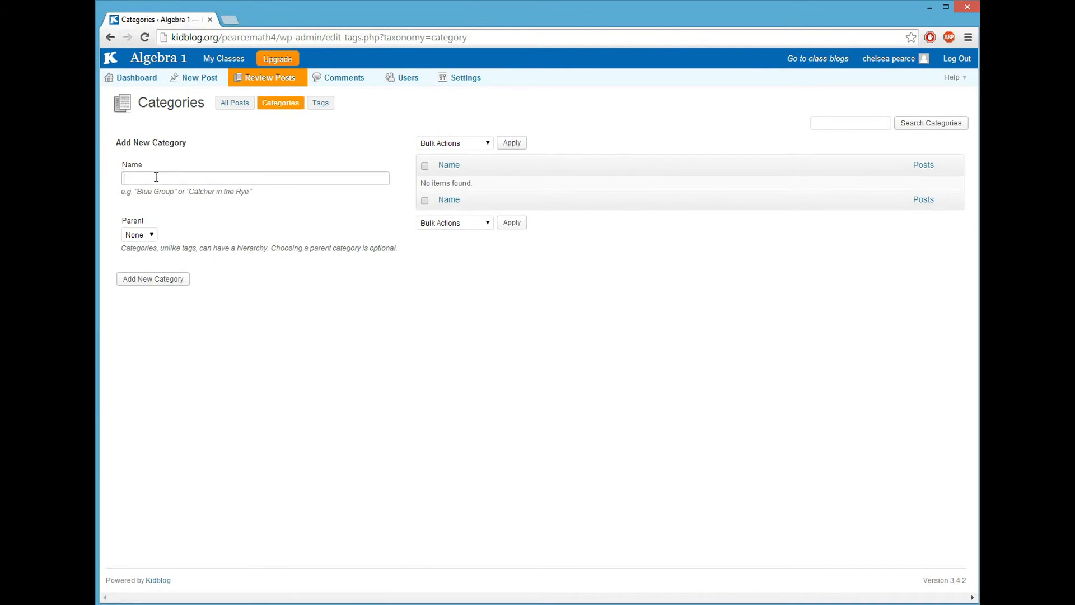
text(Tutor)
text(ial video)
text(9s)
key(BackSpace)
text((s)
click(150, 236)
click(193, 232)
click(179, 285)
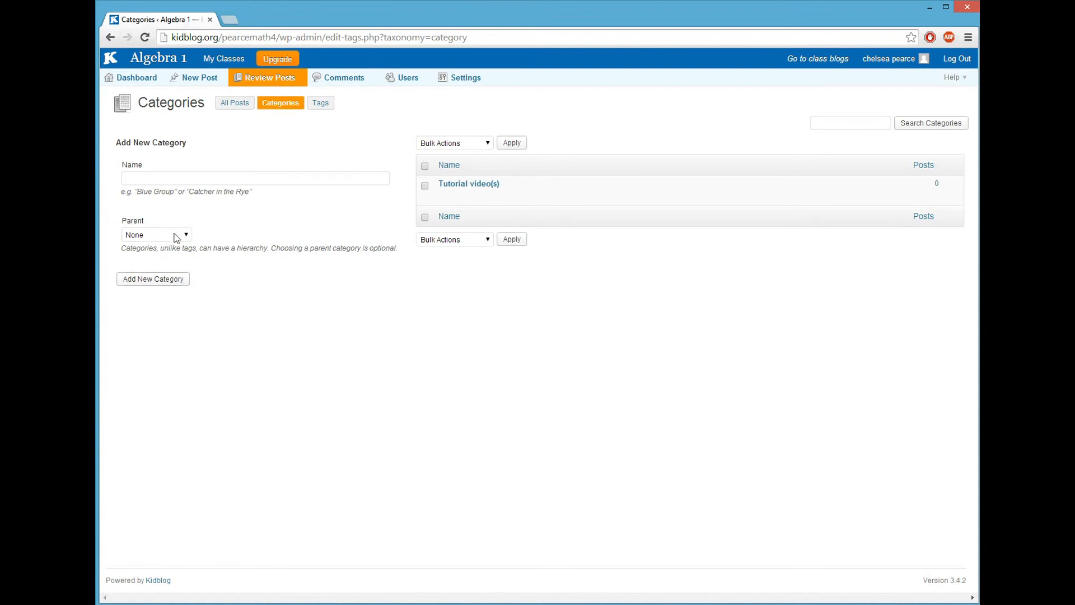
Step: Add the Homework and Classwork categories
click(154, 178)
text(Homework)
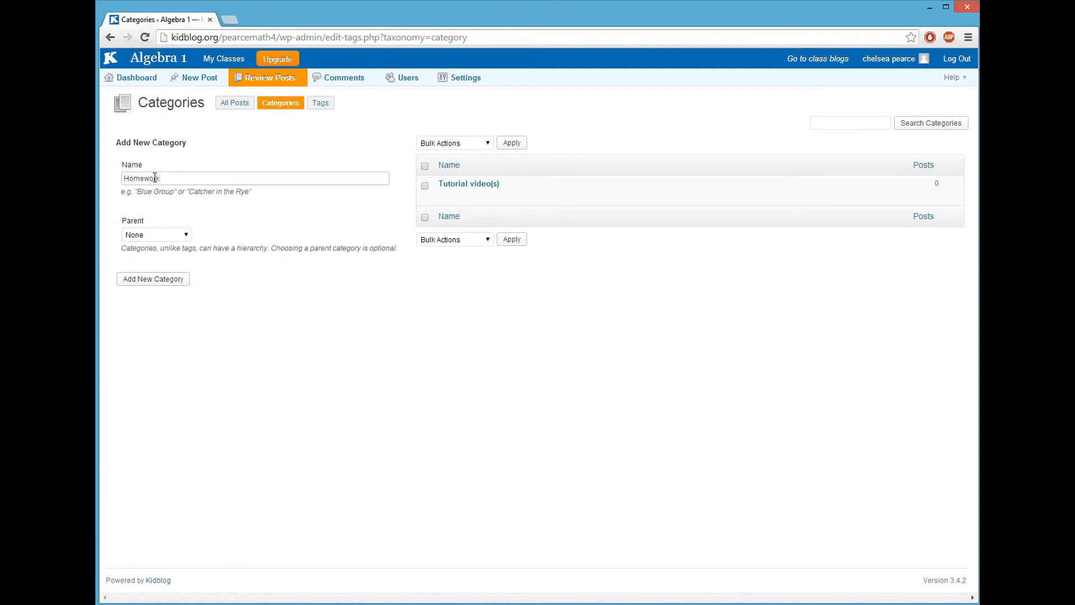
click(163, 279)
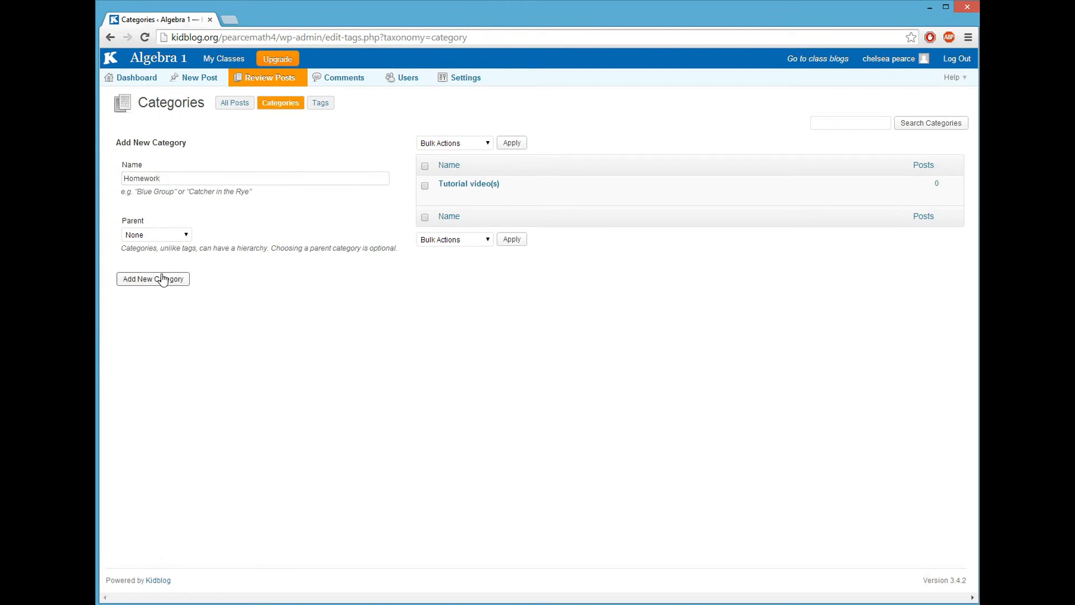
click(165, 182)
text(Annou)
key(BackSpace)
key(BackSpace)
key(BackSpace)
key(BackSpace)
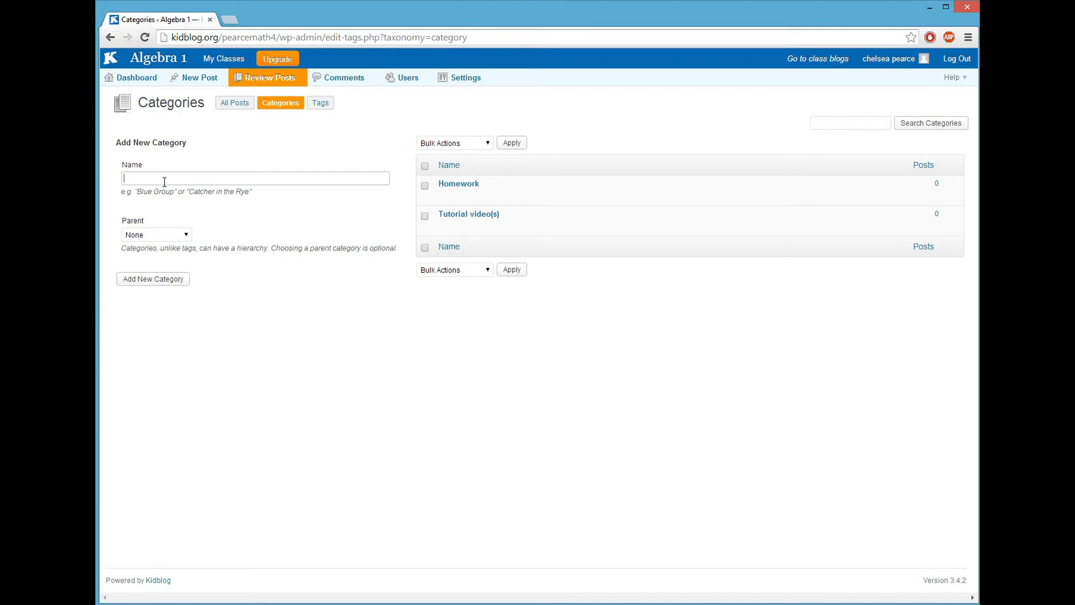
text(Classwork)
click(168, 286)
click(168, 178)
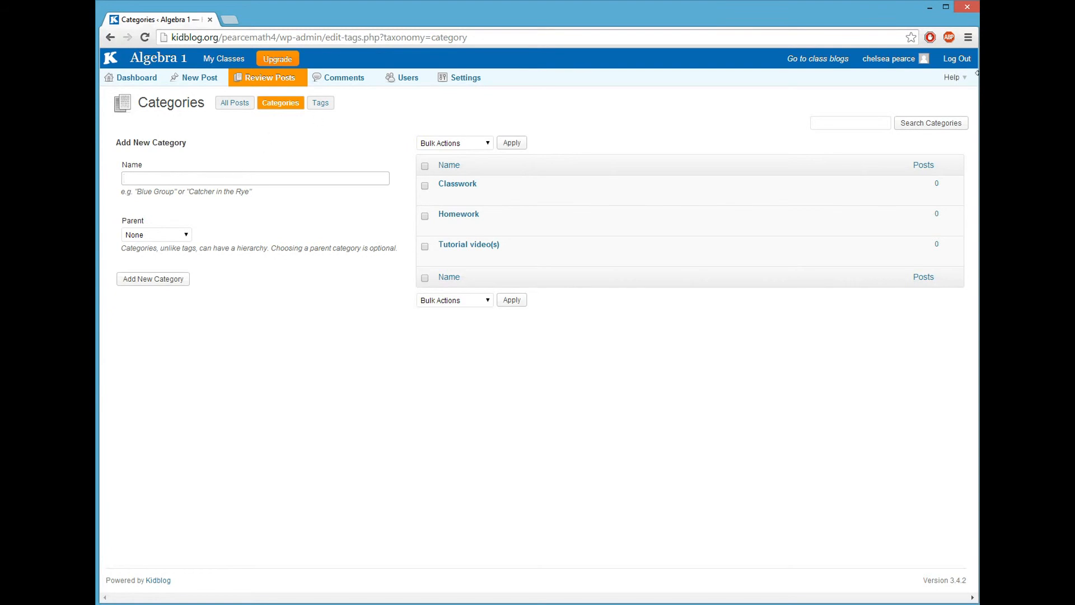
Step: Open My First Post from the Algebra 1 blog for editing
click(806, 61)
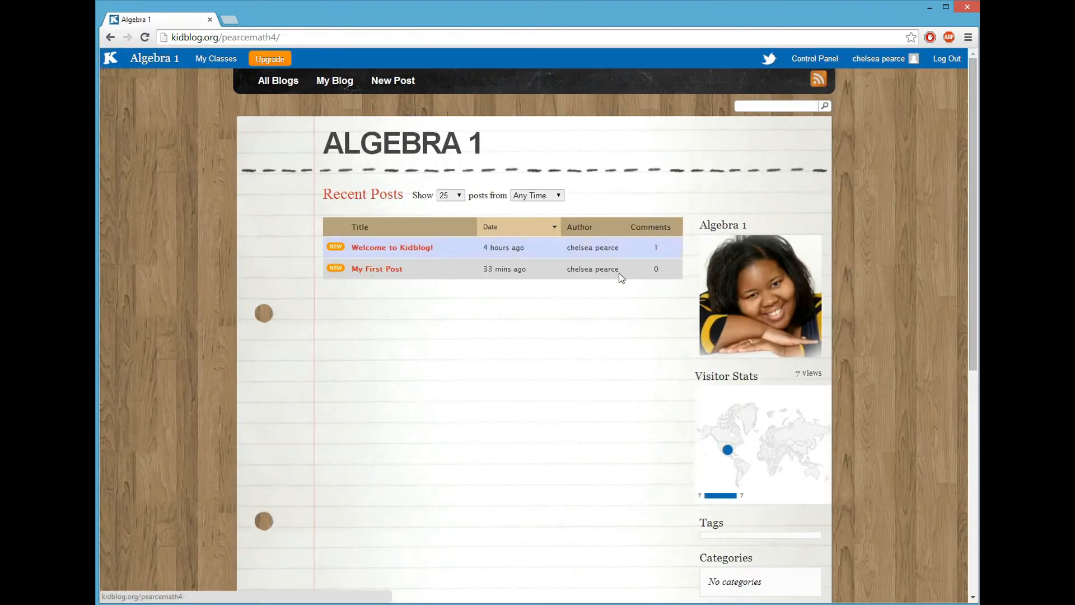
scroll(582, 297, down, 2)
scroll(584, 297, up, 2)
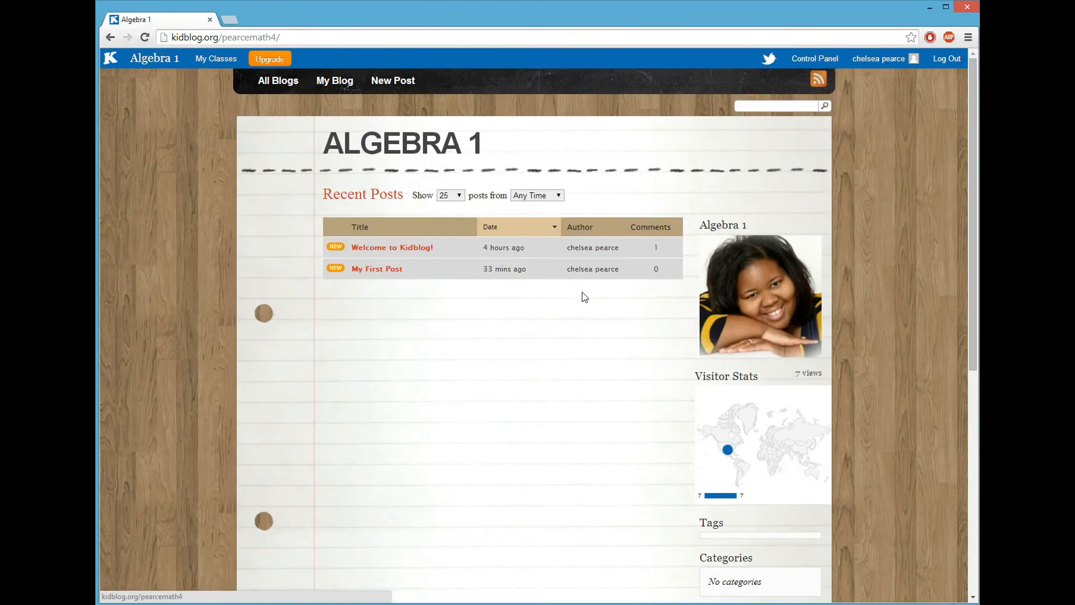
click(388, 270)
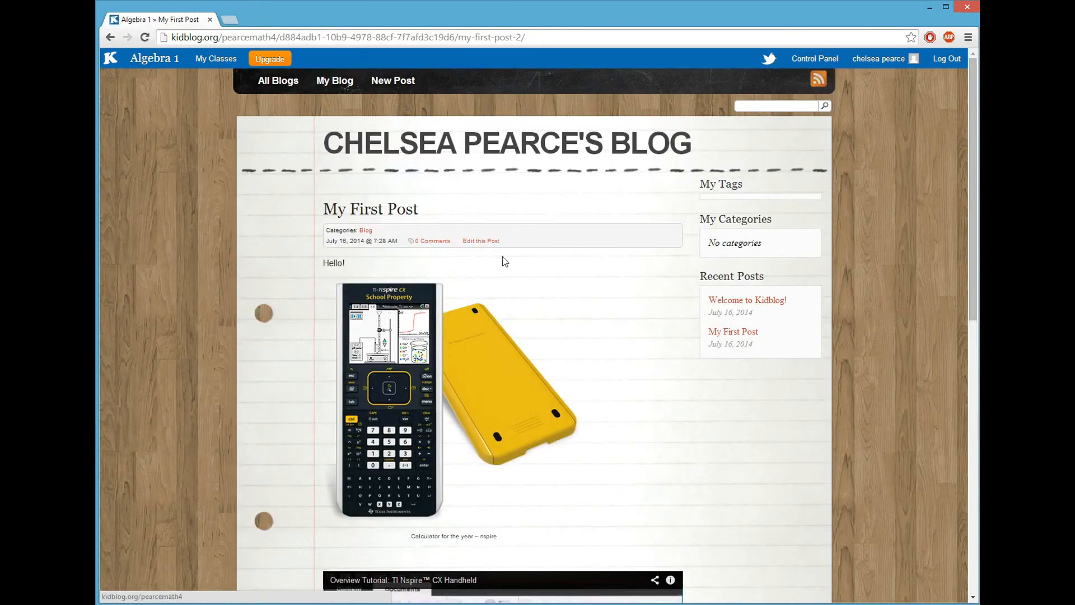
click(476, 241)
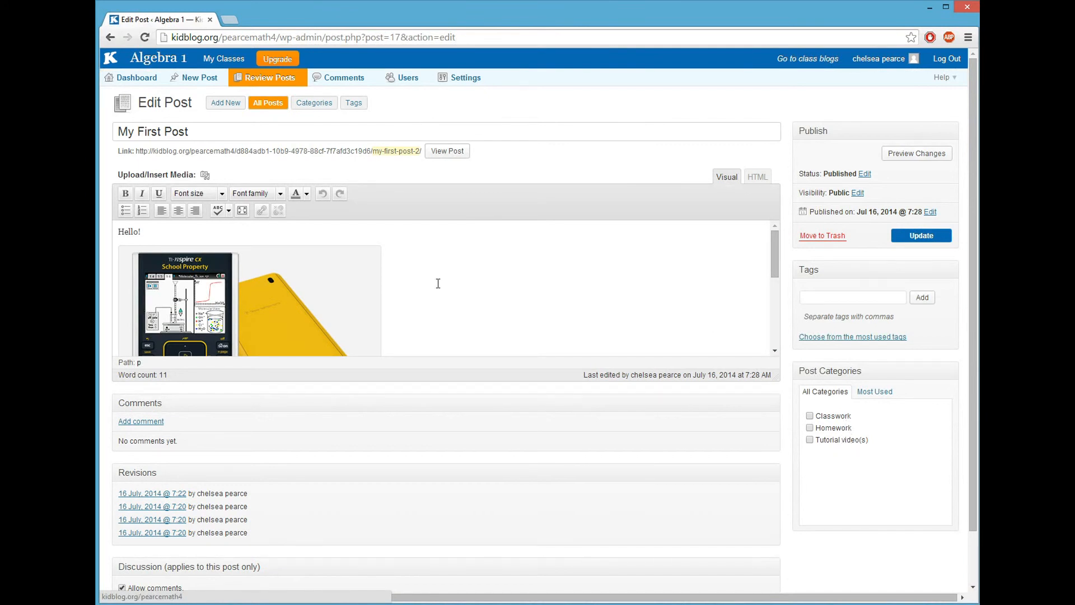
Step: File the post under Homework and Tutorial video(s), update it, and view it published
scroll(438, 286, down, 5)
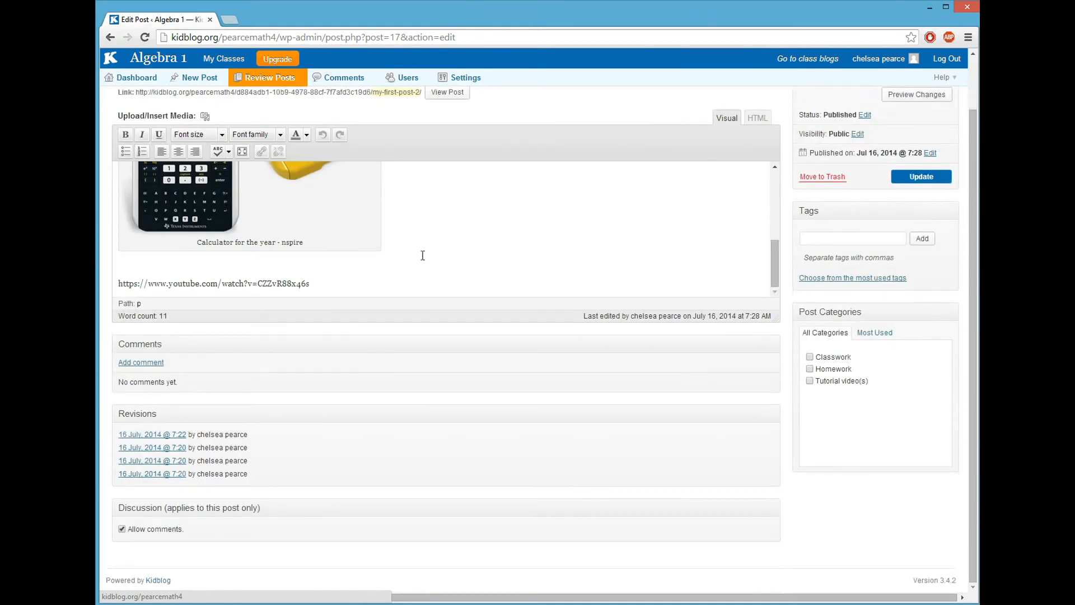
scroll(423, 255, up, 4)
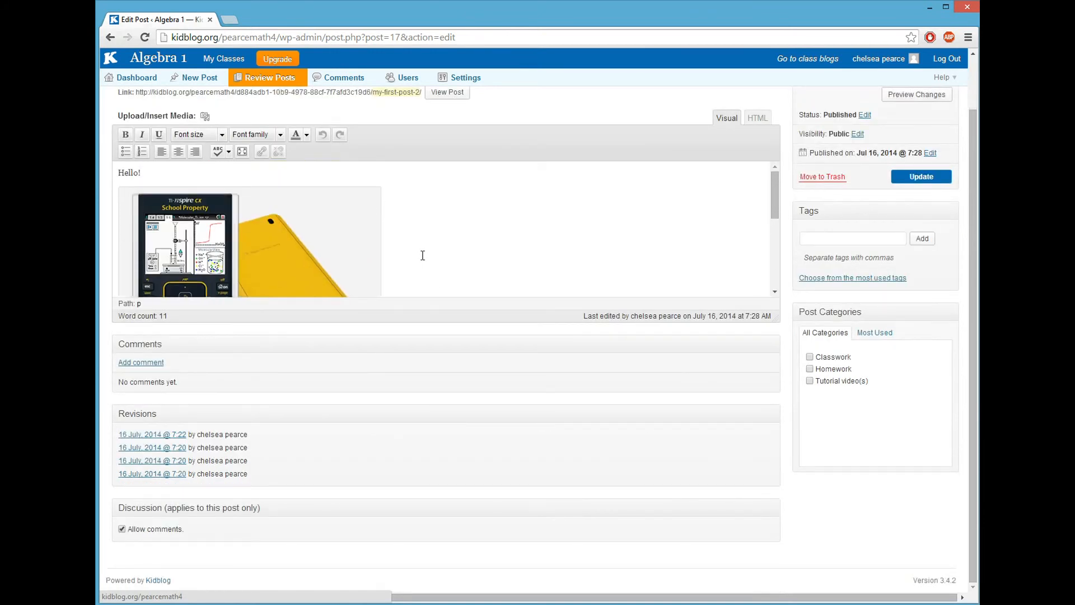
scroll(423, 256, down, 2)
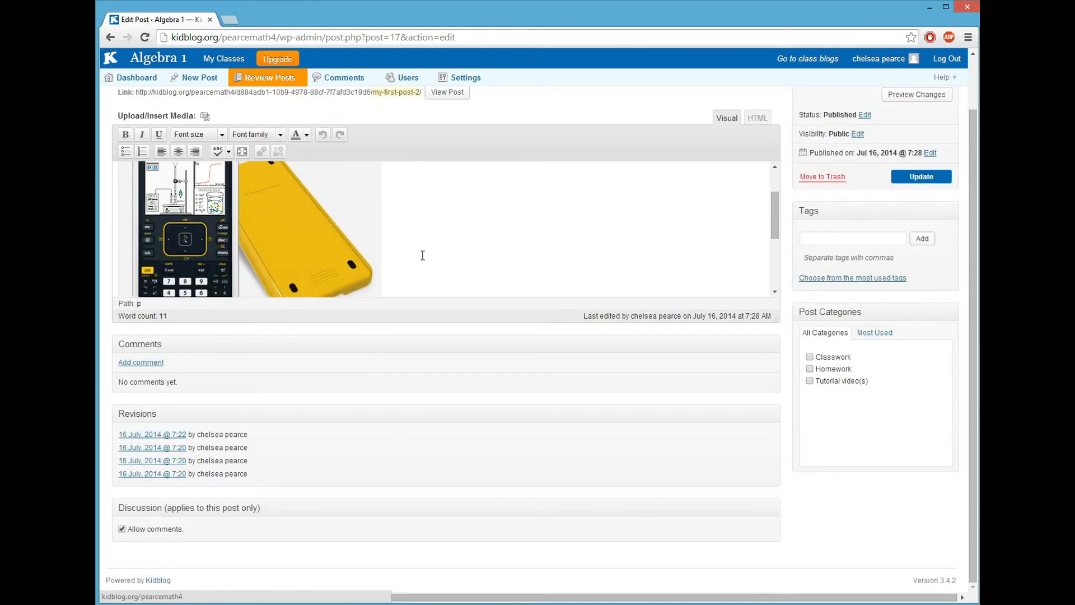
click(810, 380)
click(810, 368)
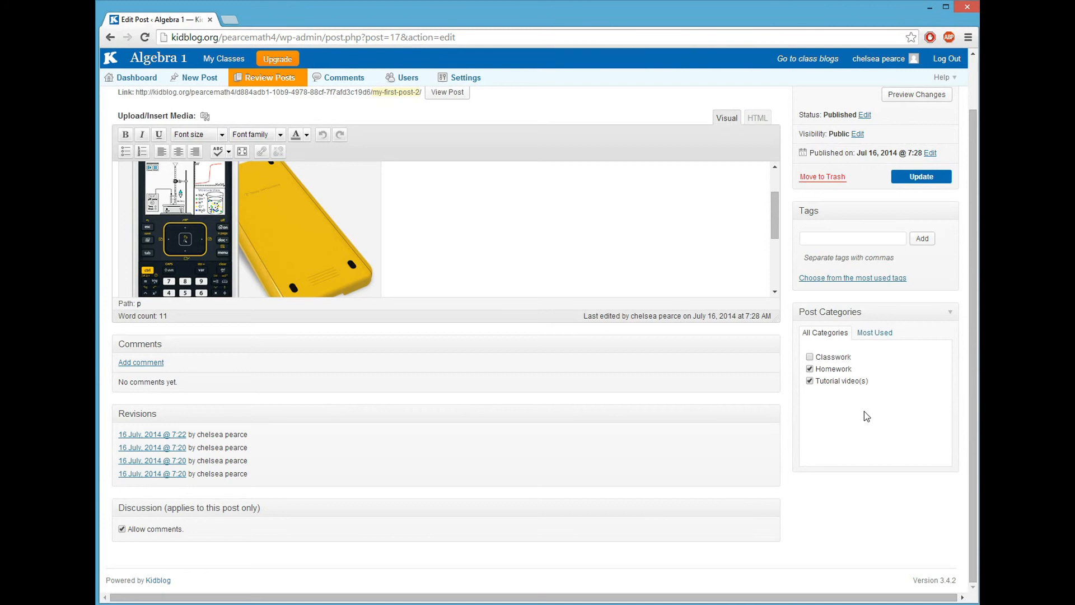
click(908, 177)
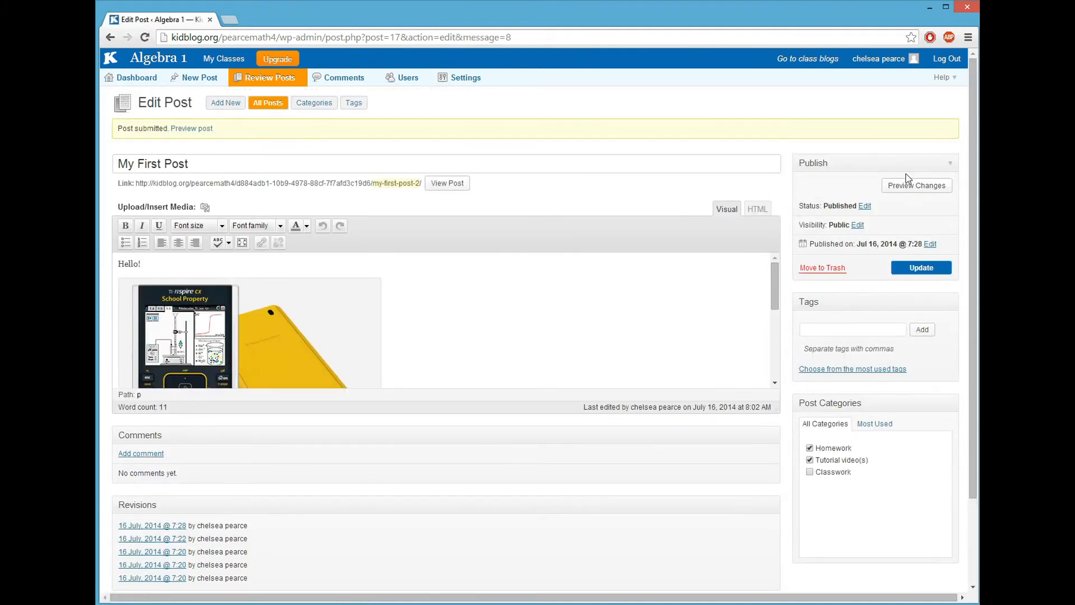
click(448, 183)
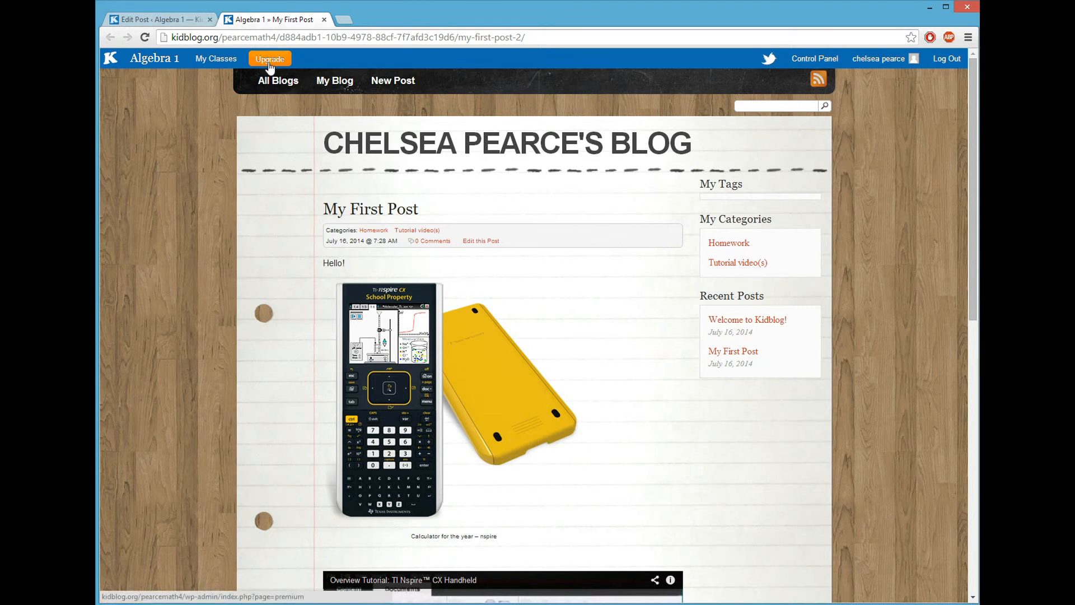
Step: Go from My First Post to the Algebra 1 dashboard, then to the Create A New Kidblog Class page
mouse_move(220, 65)
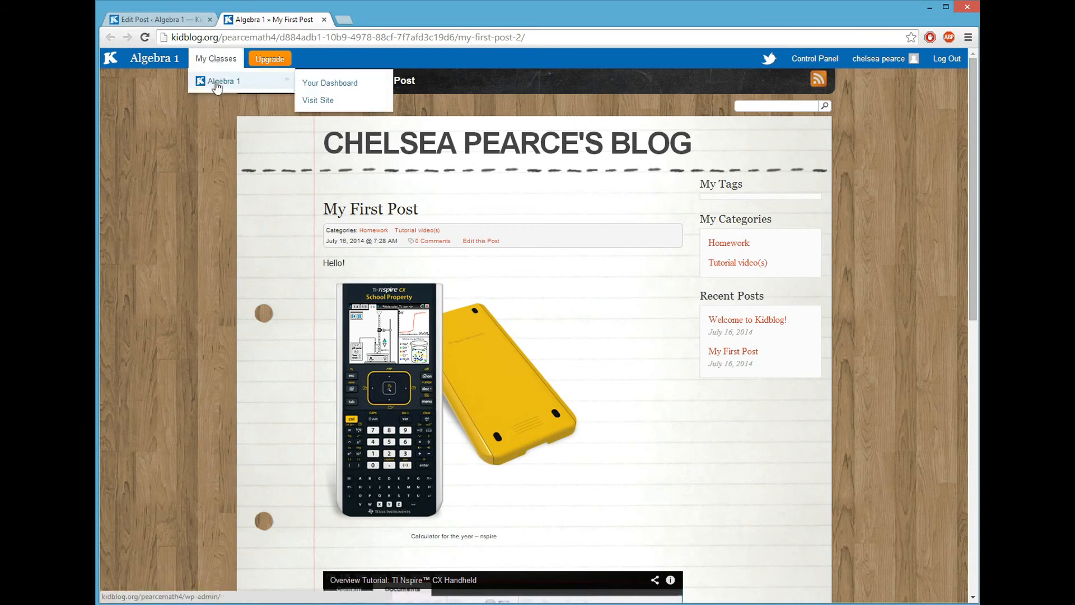
click(329, 84)
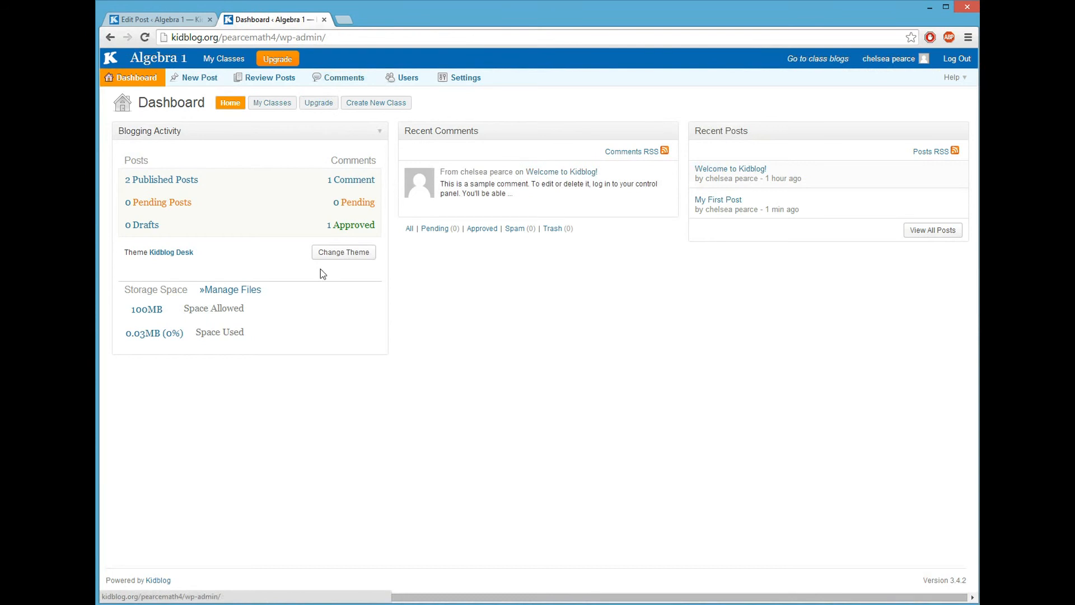
mouse_move(227, 57)
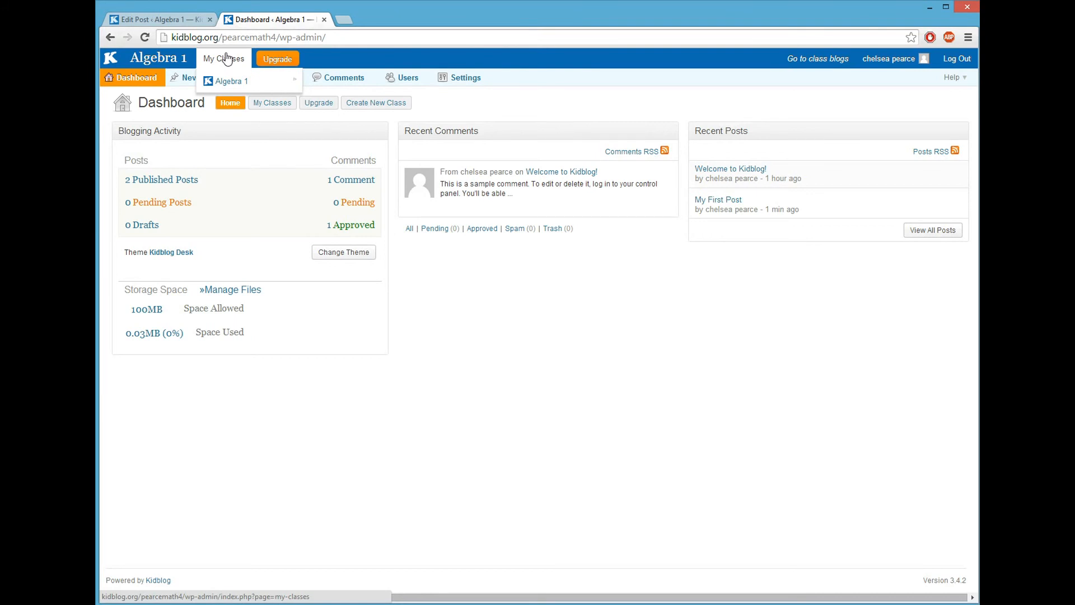
click(377, 104)
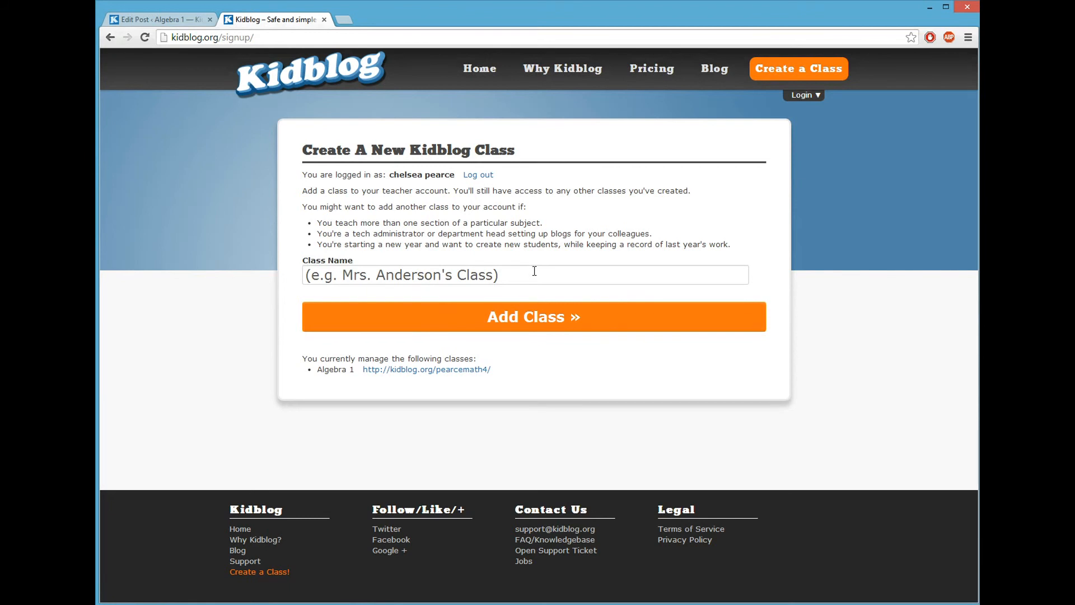
Step: Add a class named pearcemath5 and list it alongside Algebra 1 under My Classes
click(508, 274)
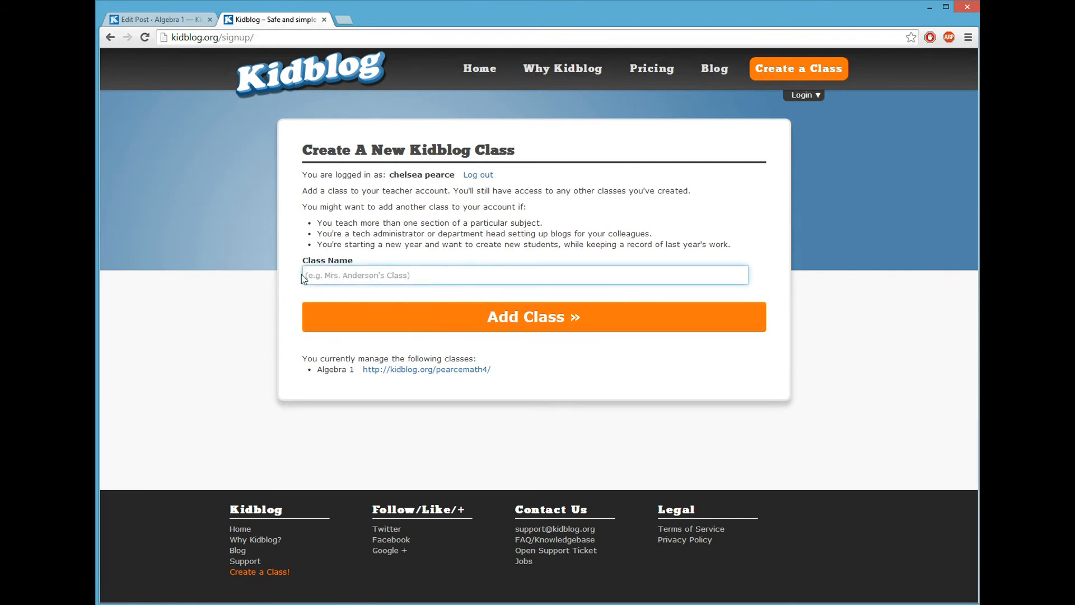
text(pearcemath5)
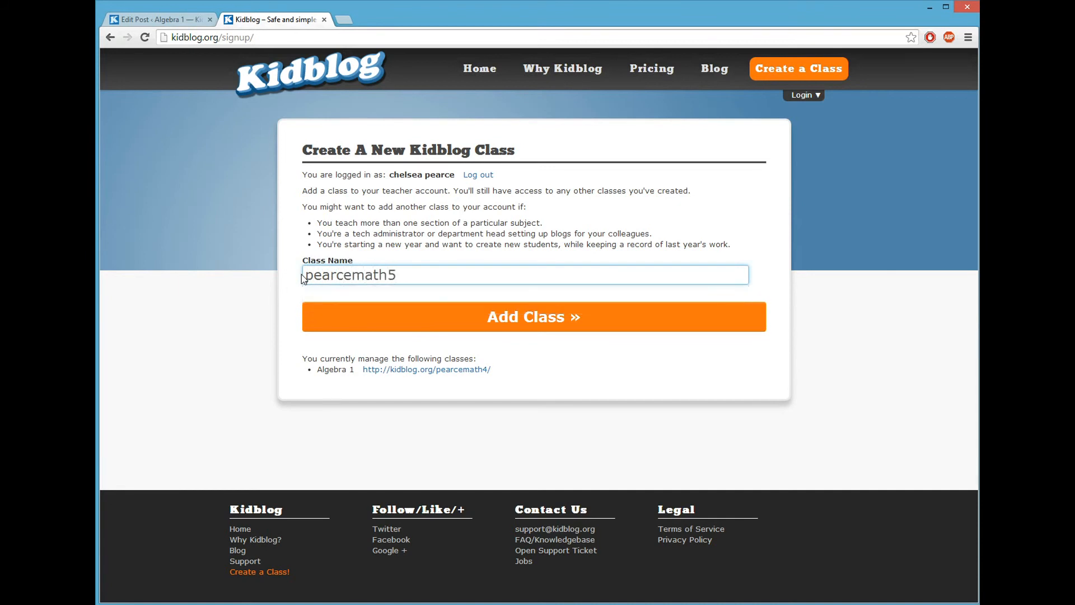
click(571, 317)
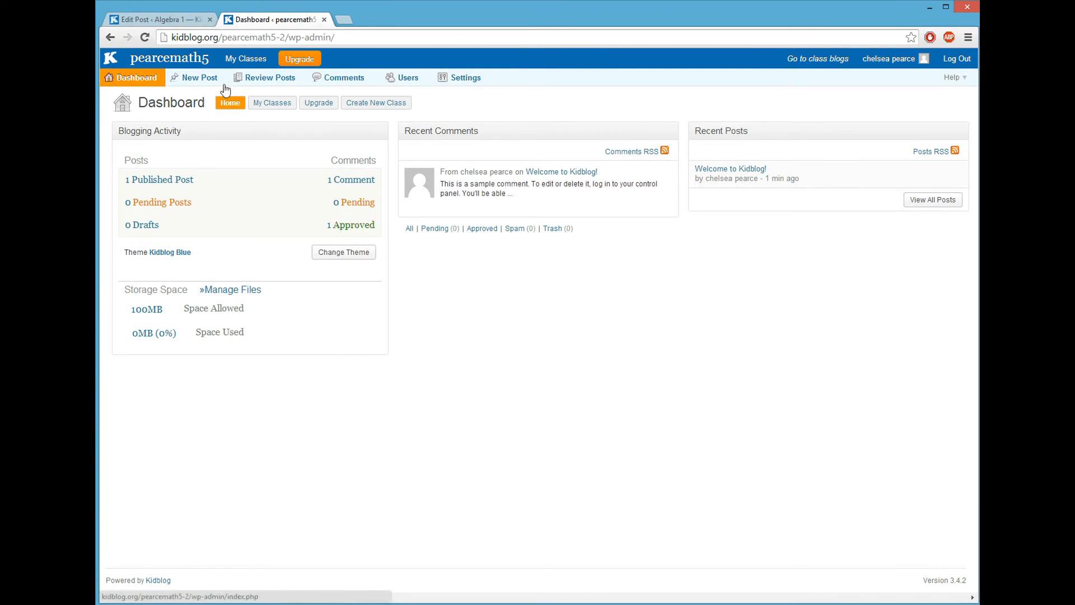
click(269, 106)
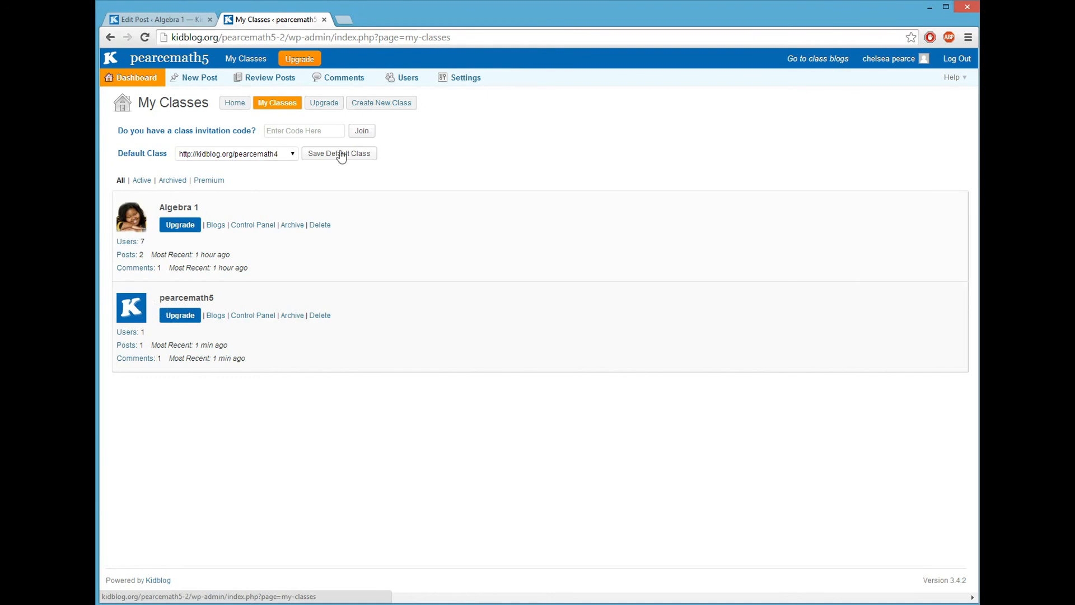
Step: Load kidblog.org/pearcemath in a new browser tab
click(345, 20)
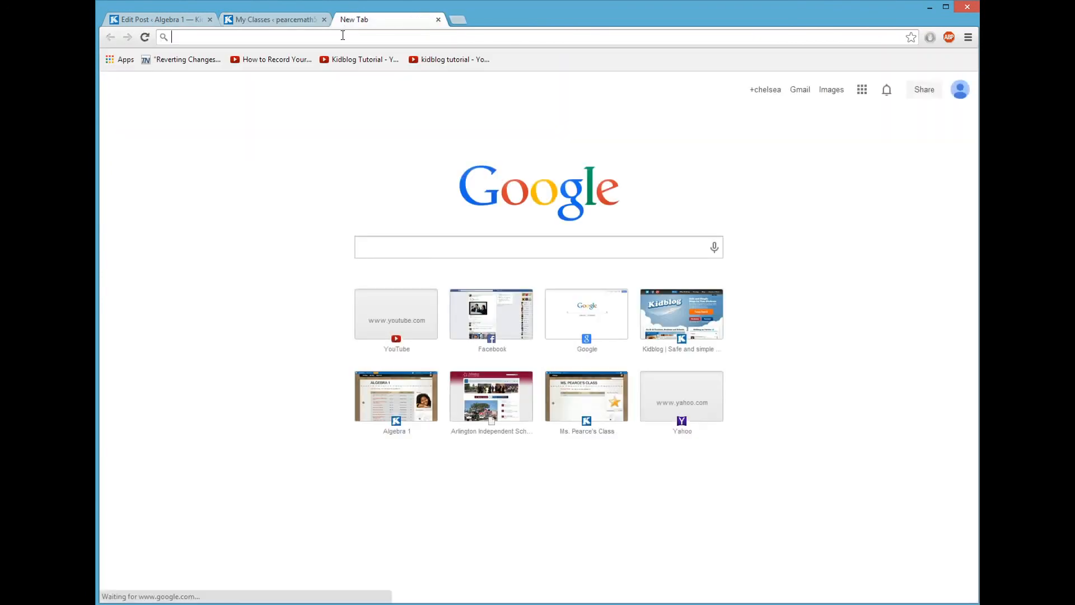
text(pearcema)
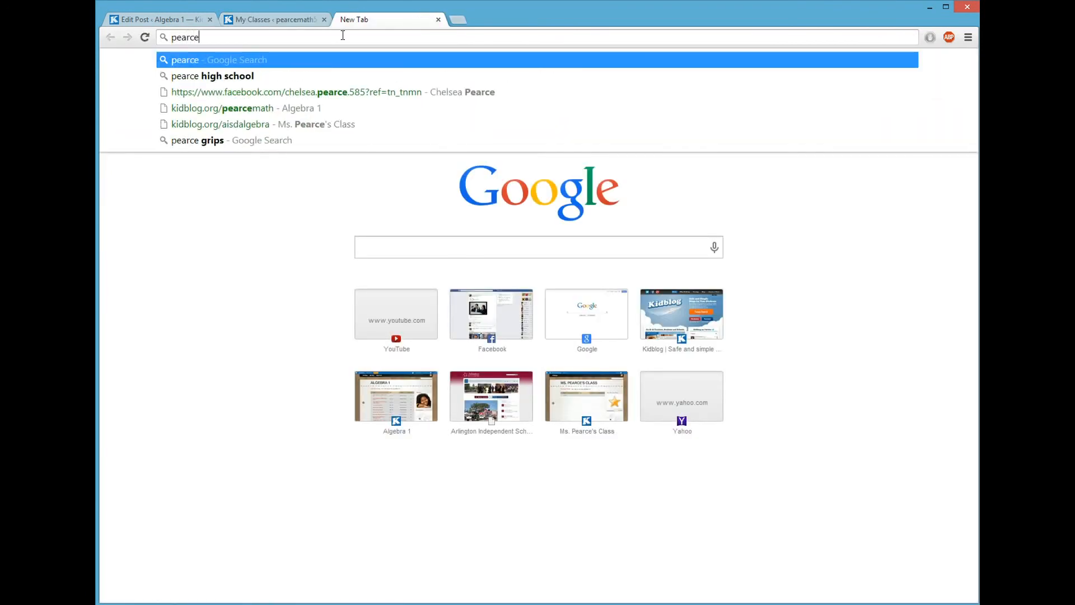
key(BackSpace)
key(BackSpace)
key(BackSpace)
key(BackSpace)
key(BackSpace)
key(BackSpace)
key(BackSpace)
key(BackSpace)
text(kidblog.org)
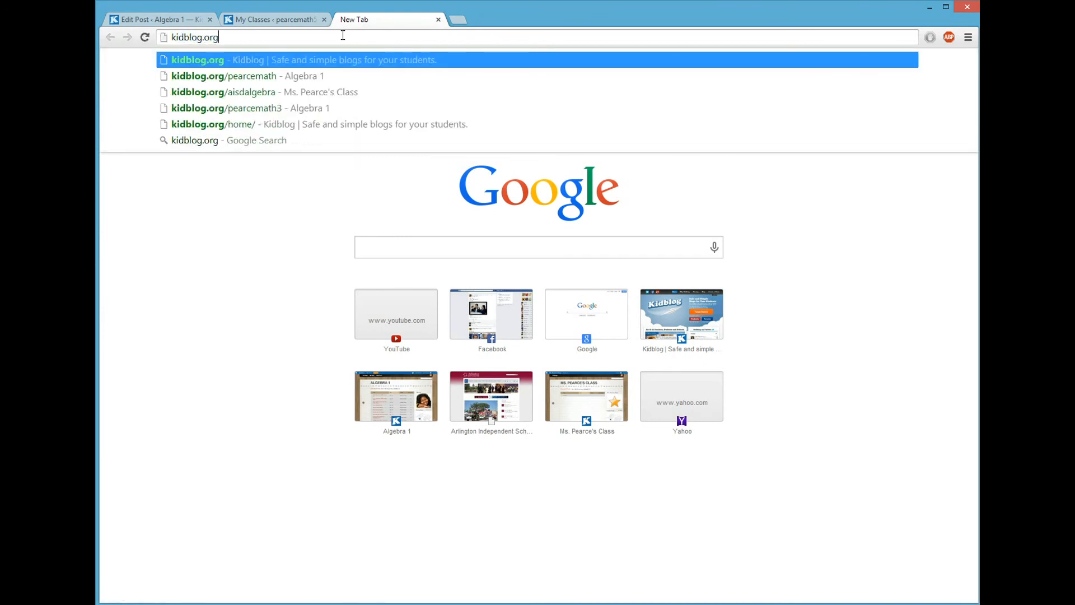
text(/pea)
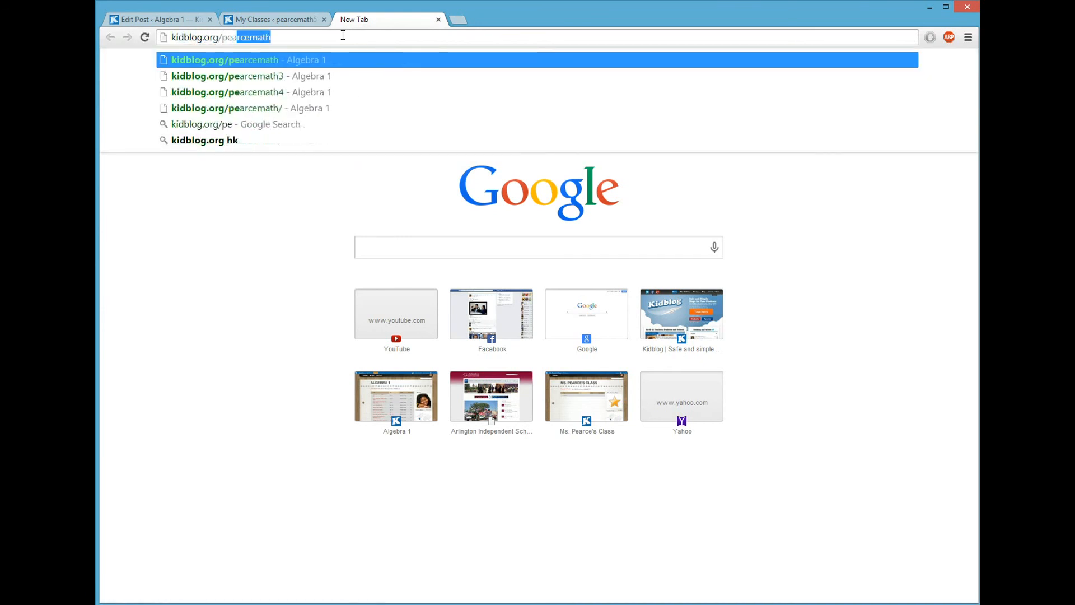
text(rcemath)
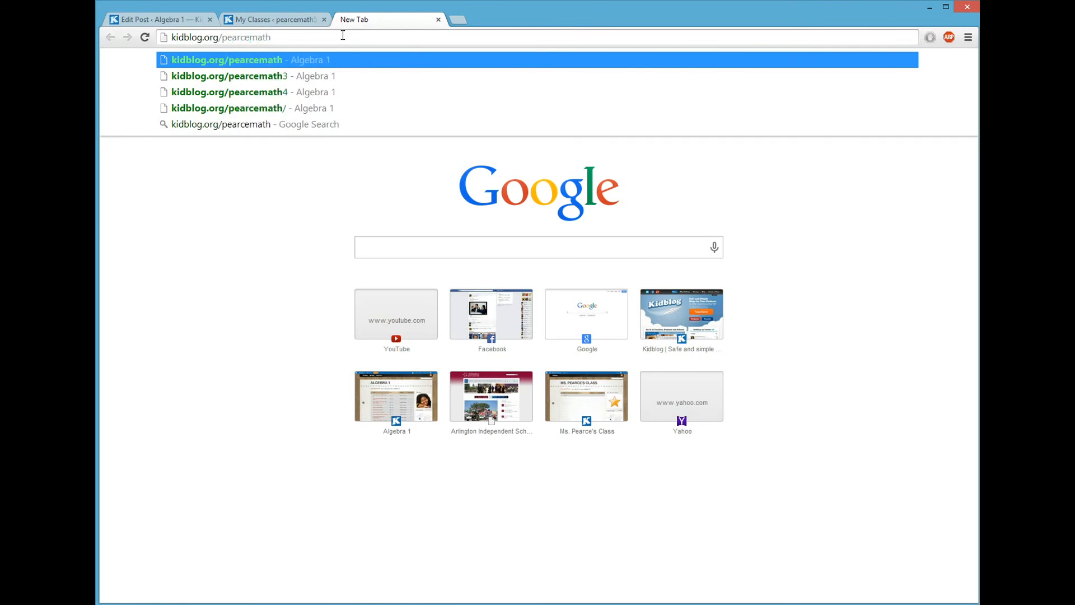
key(Return)
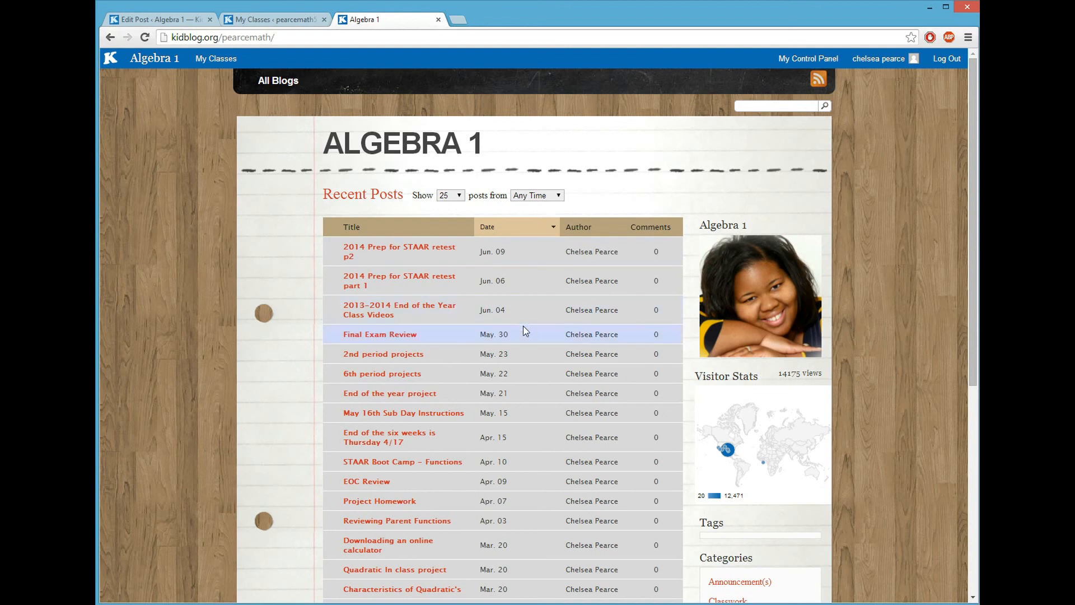
Step: Browse the example blog's Recent Posts and read the 2014 Prep for STAAR retest p2 post
scroll(855, 233, down, 1)
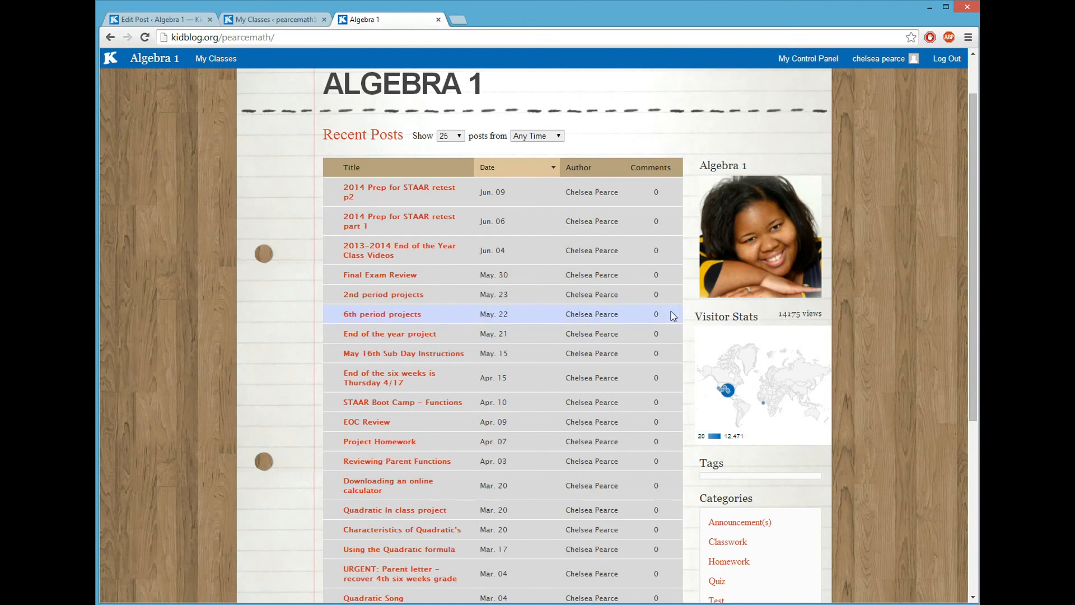
scroll(657, 320, down, 2)
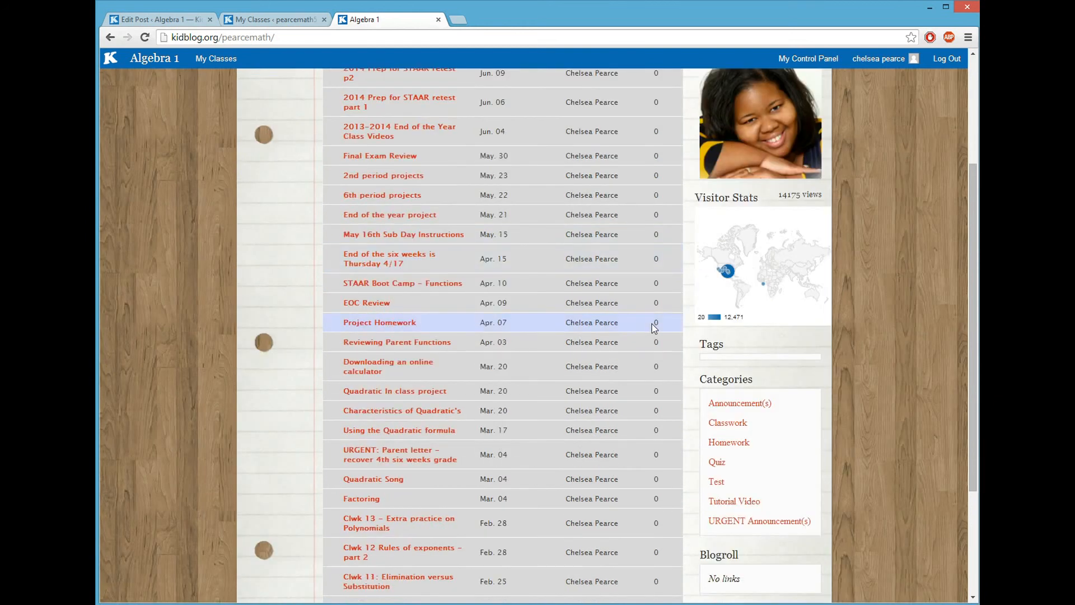
scroll(652, 324, up, 1)
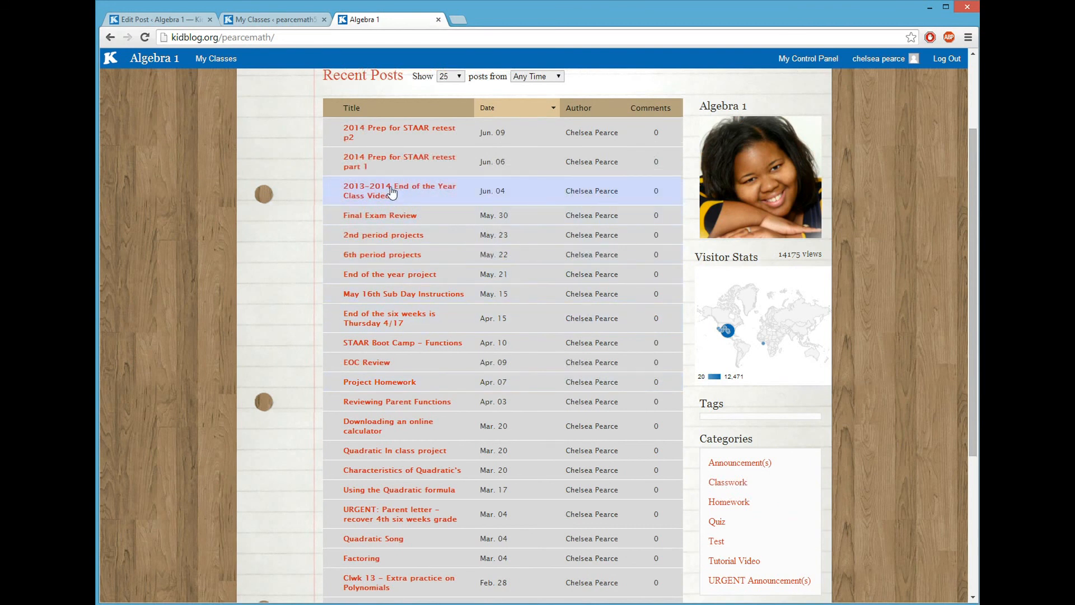
click(387, 129)
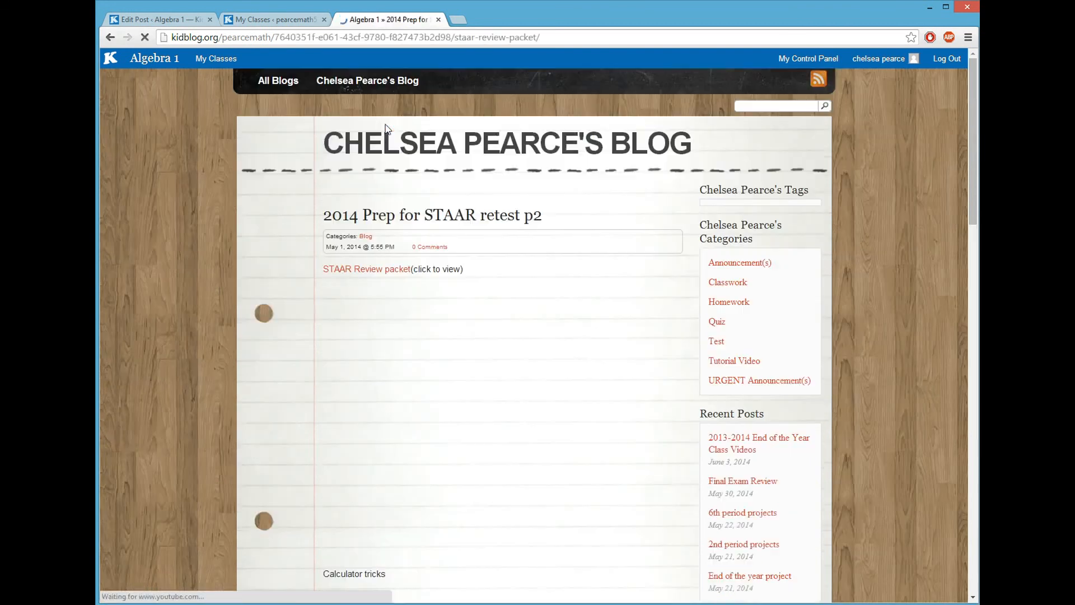
scroll(517, 284, down, 5)
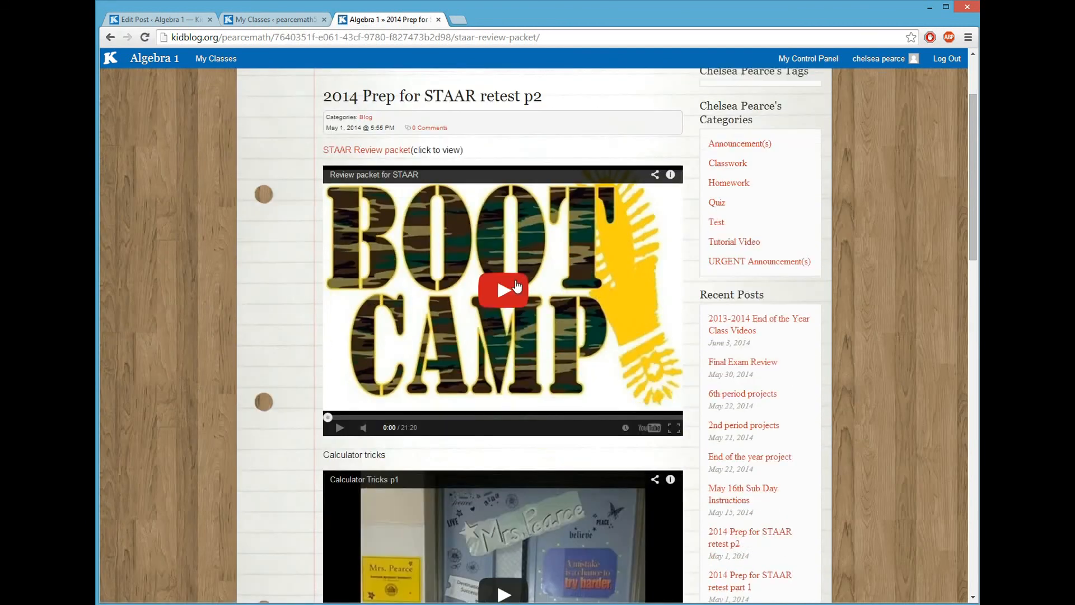
scroll(519, 284, down, 15)
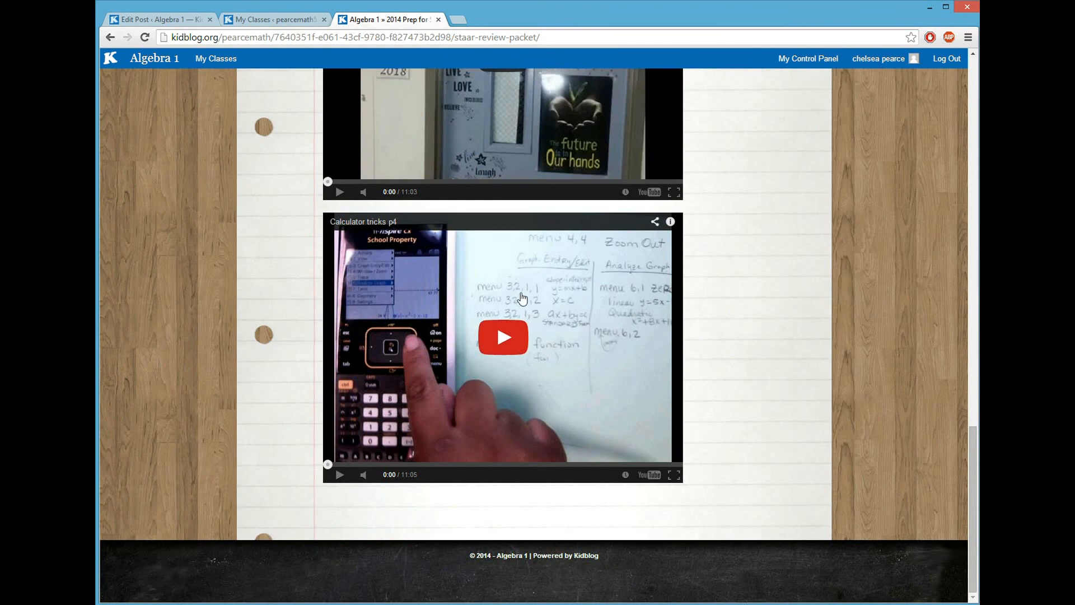
scroll(521, 297, up, 12)
scroll(524, 297, up, 10)
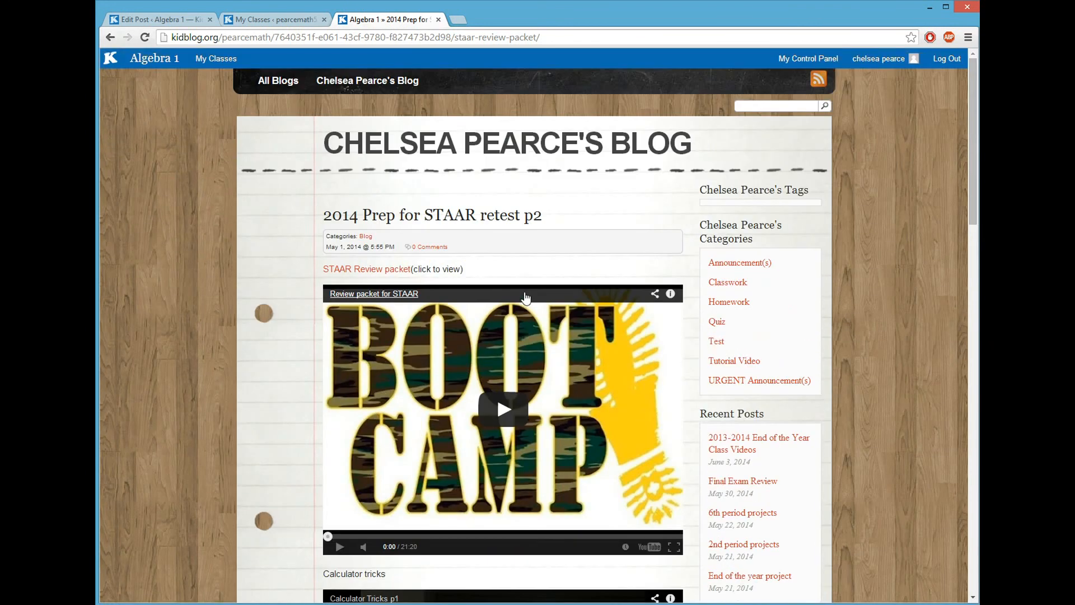
Step: Return to the post list and scroll through the 2013-2014 End of the Year Class Videos post
mouse_move(264, 70)
click(296, 82)
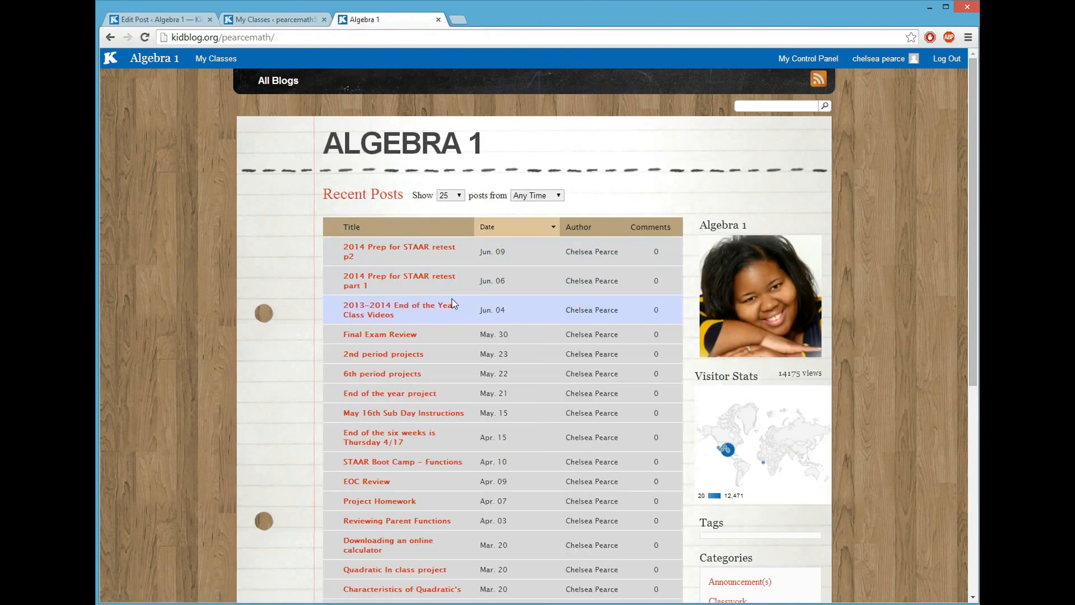
scroll(452, 298, down, 1)
click(392, 256)
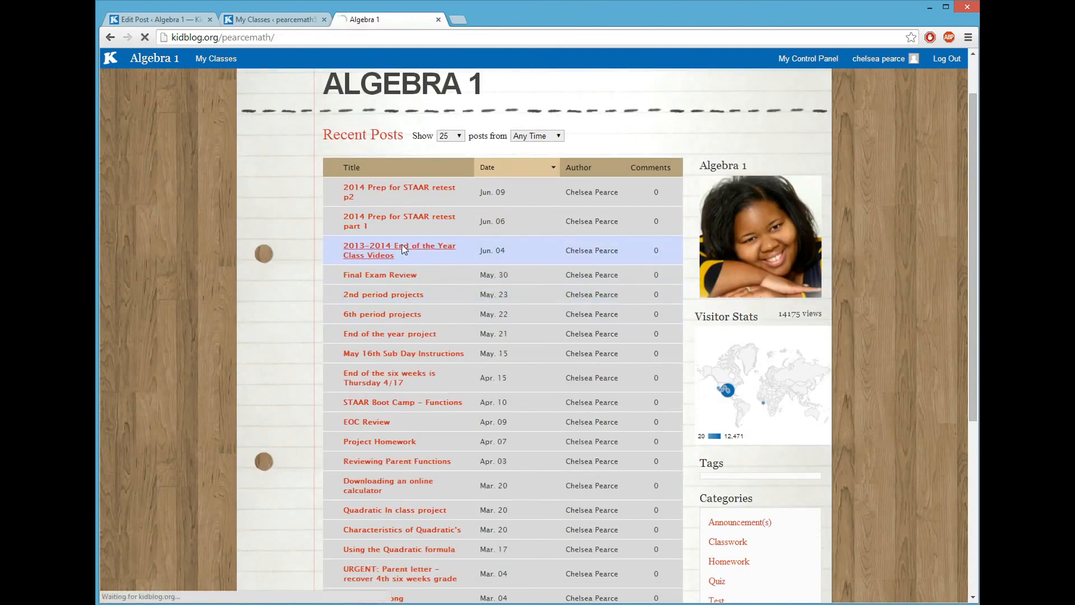
scroll(458, 263, down, 5)
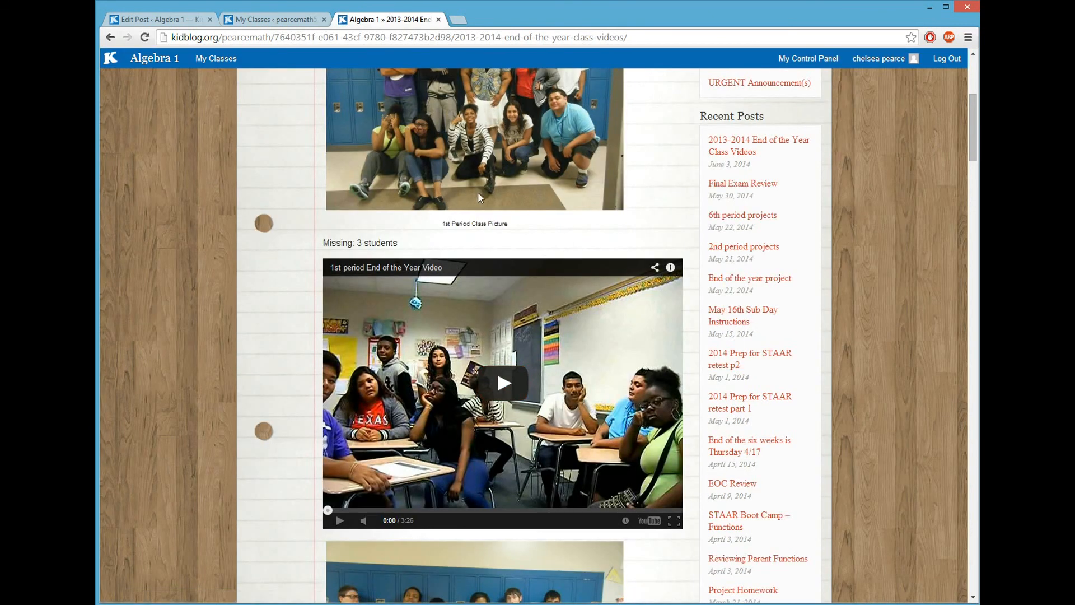
scroll(458, 332, down, 2)
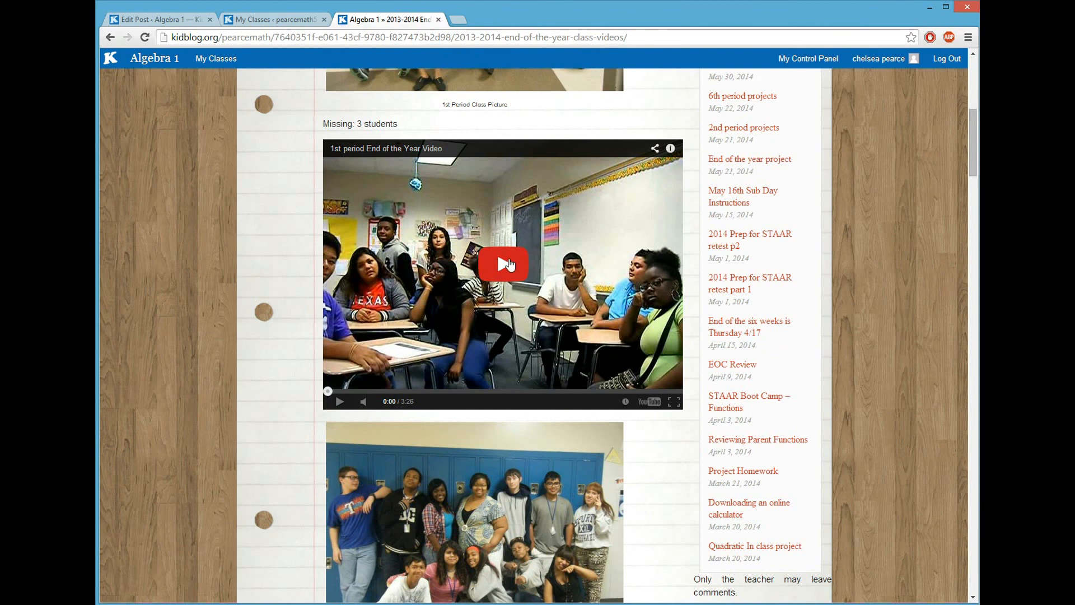
scroll(509, 263, down, 6)
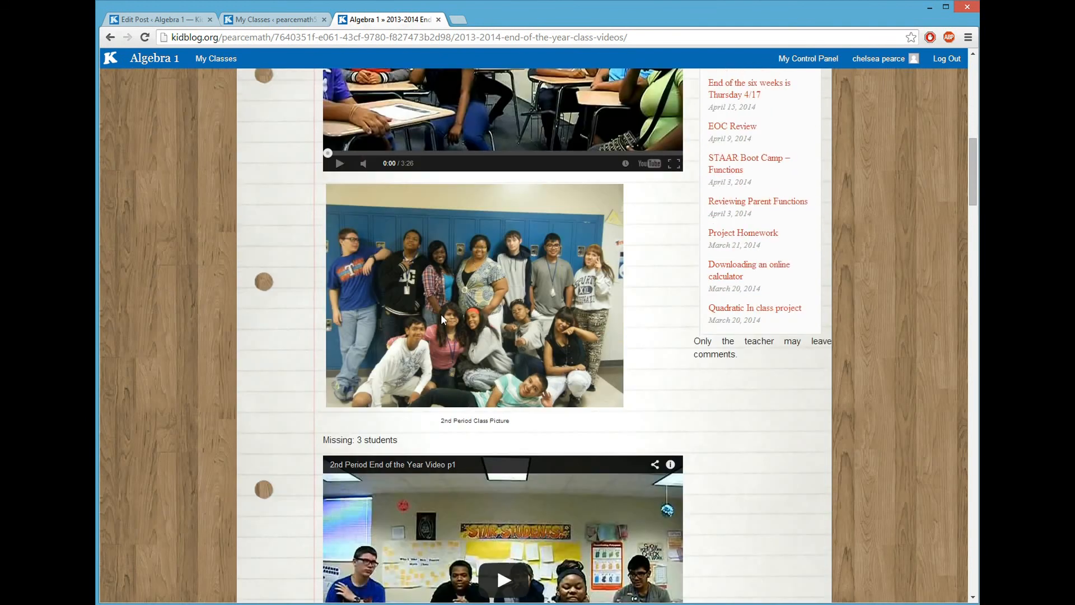
scroll(494, 339, down, 11)
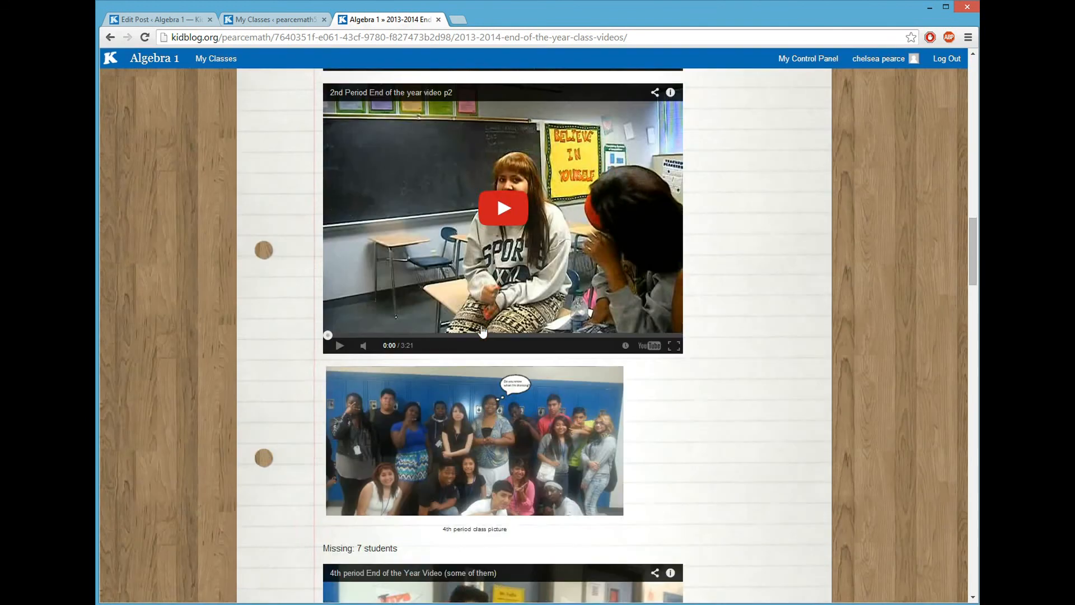
scroll(526, 310, down, 14)
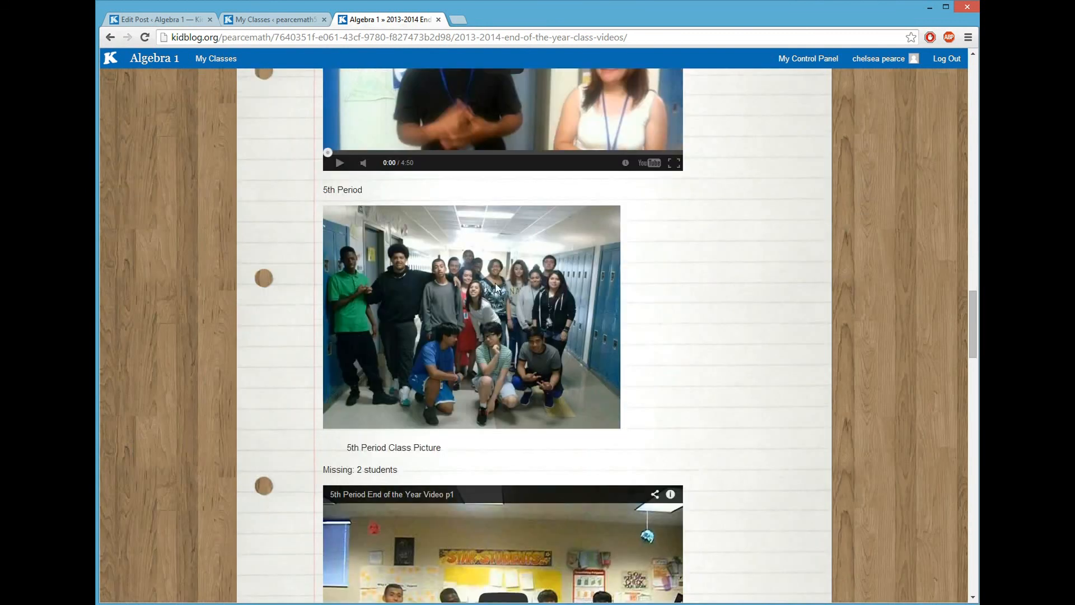
scroll(478, 305, down, 13)
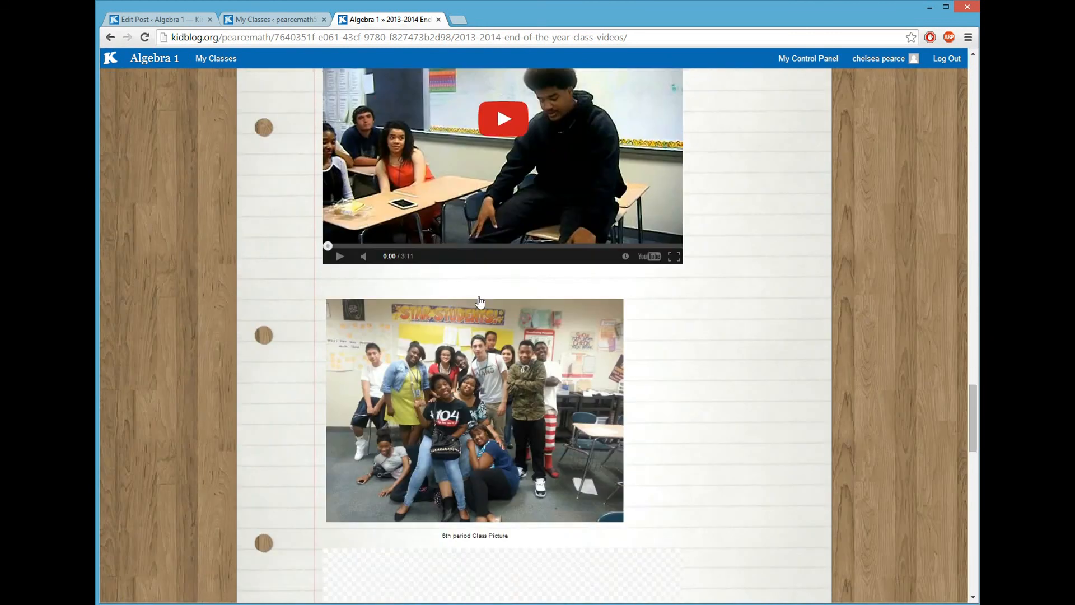